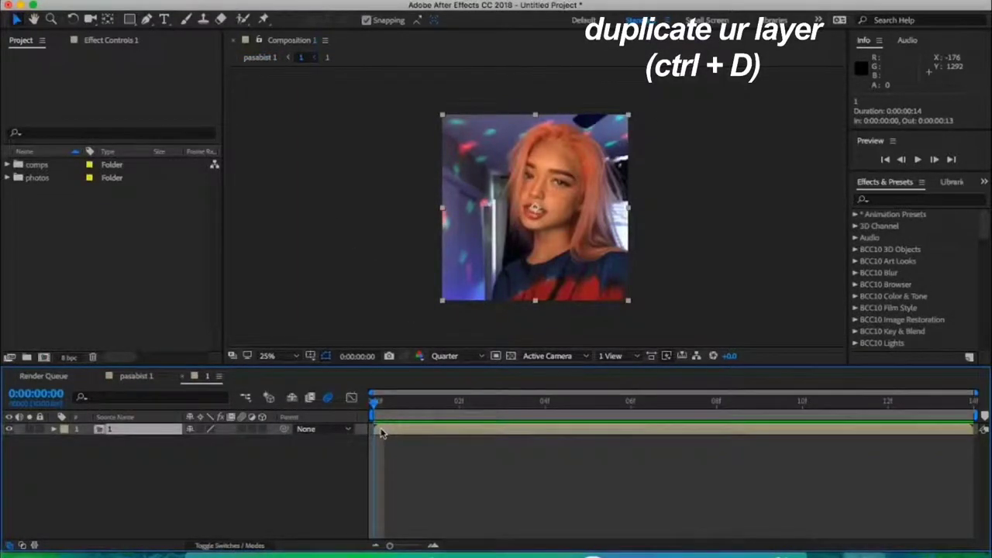
Duplicate the person clip layer to get two identical stacked copies
key("ctrl+d")
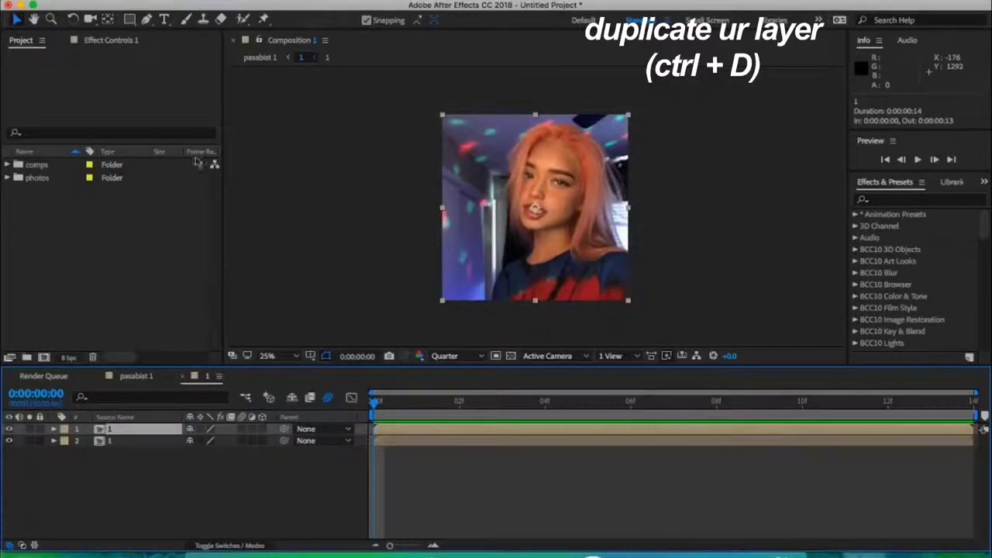
left_click(147, 18)
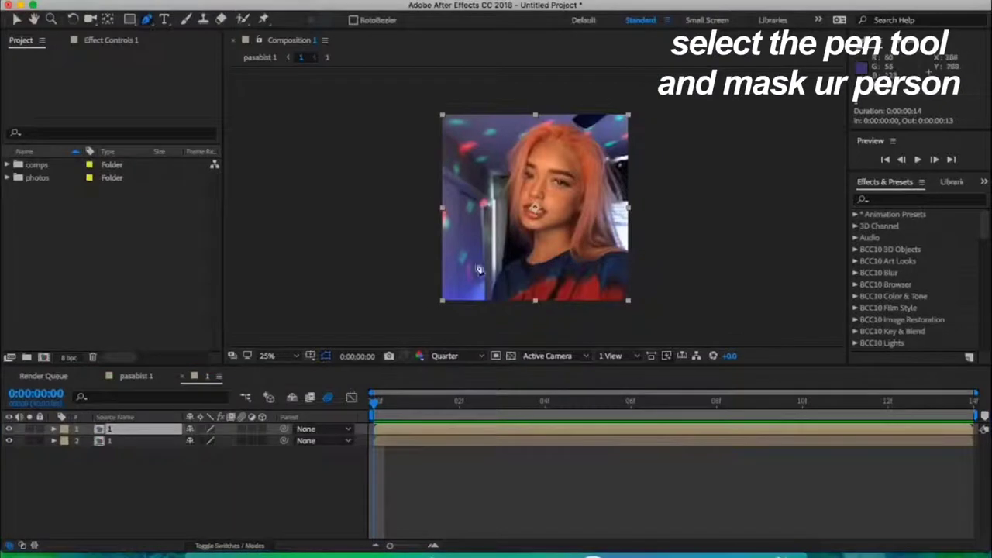
Trace a mask from the person's left shoulder up her left side to the top of the hair
left_click(492, 300)
left_click(495, 283)
left_click(500, 273)
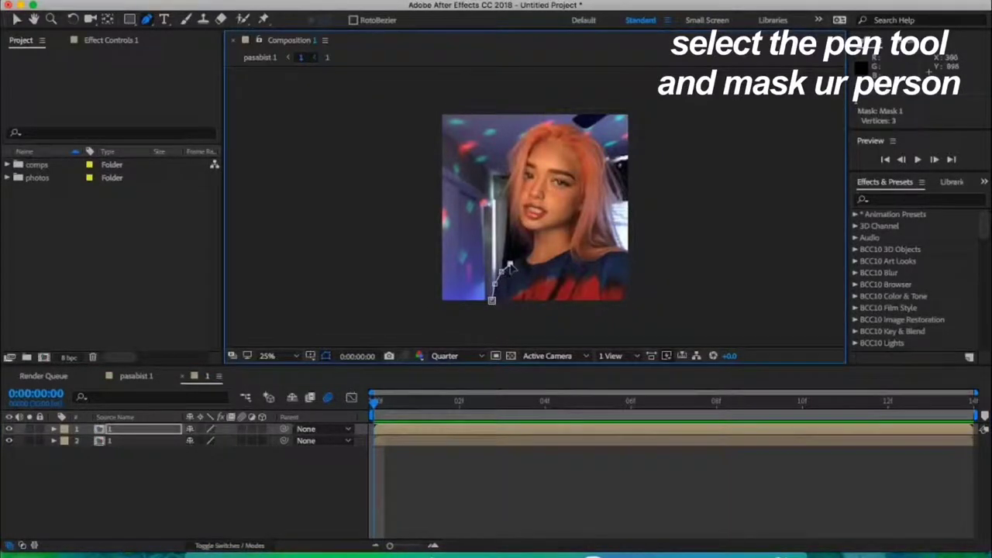
left_click(530, 243)
left_click(521, 231)
left_click(512, 220)
left_click(511, 205)
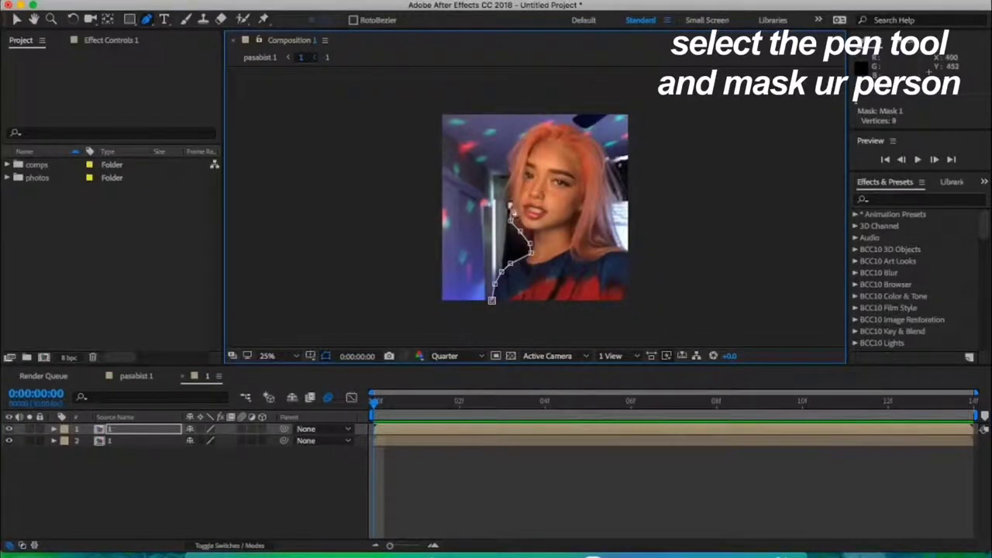
left_click(509, 186)
left_click(511, 168)
left_click(532, 127)
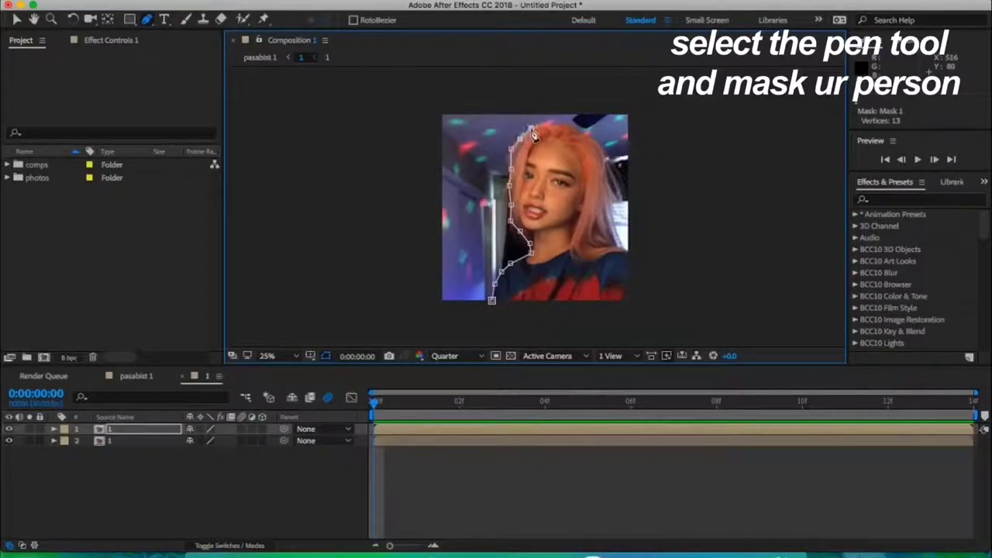
left_click(544, 125)
Continue the mask down the right side of the hair and shoulder, close it, and select the masked layer
left_click(570, 125)
left_click(587, 138)
left_click(606, 195)
left_click(609, 217)
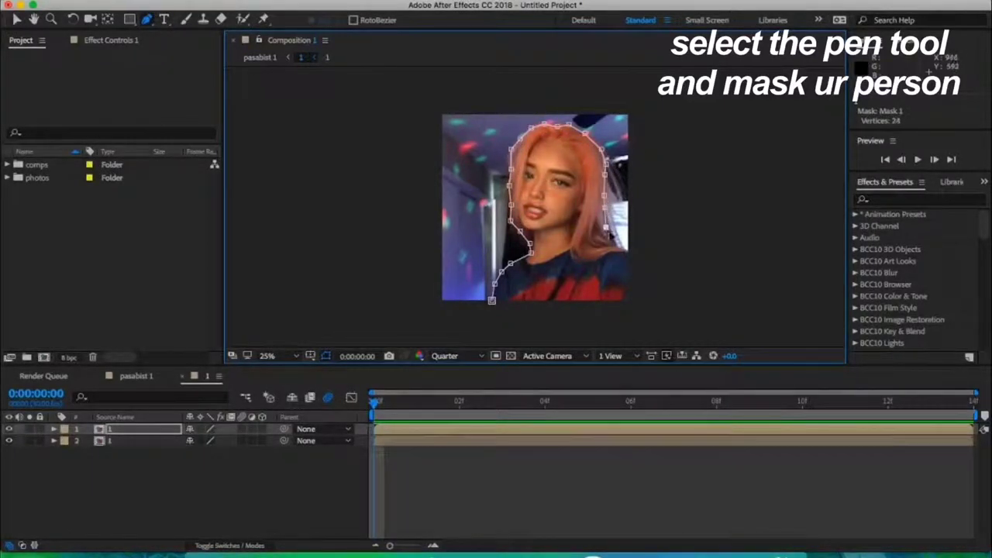
left_click(617, 235)
left_click(627, 250)
left_click(629, 252)
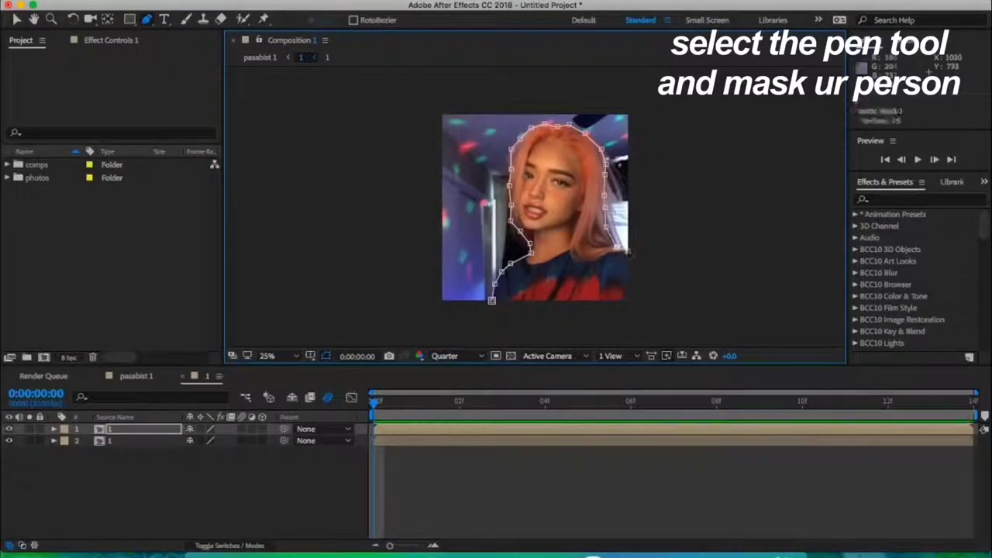
left_click(641, 281)
left_click(641, 315)
left_click(520, 321)
left_click(491, 300)
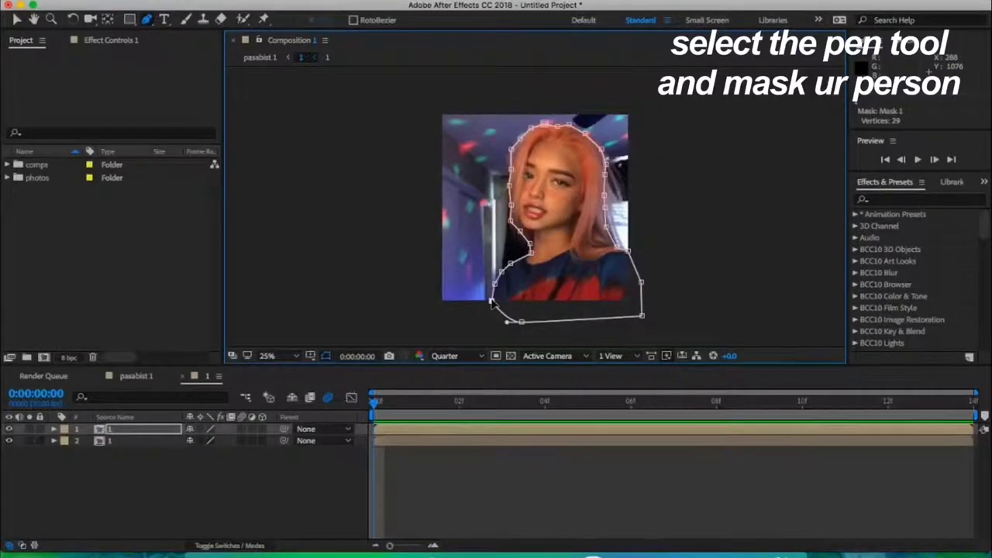
left_click(16, 21)
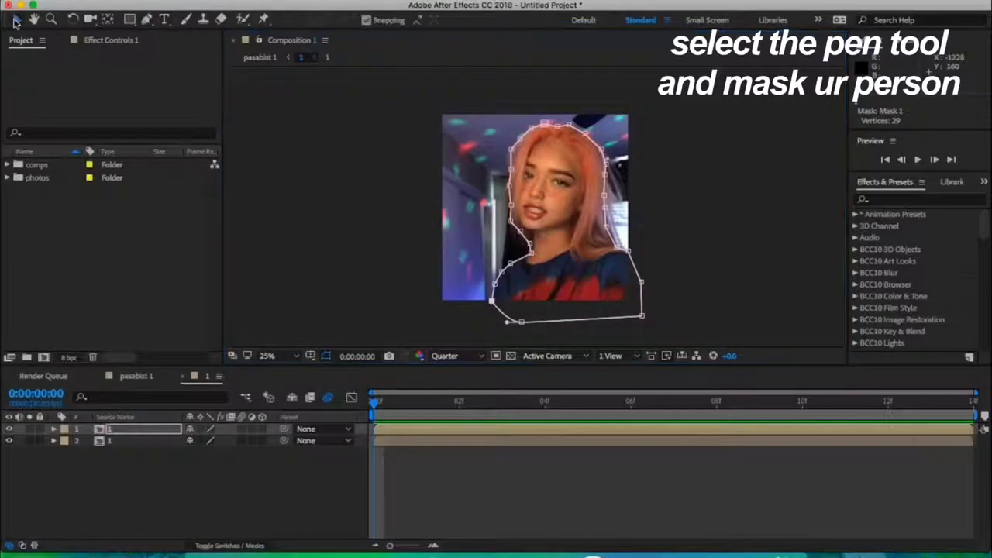
left_click(153, 430)
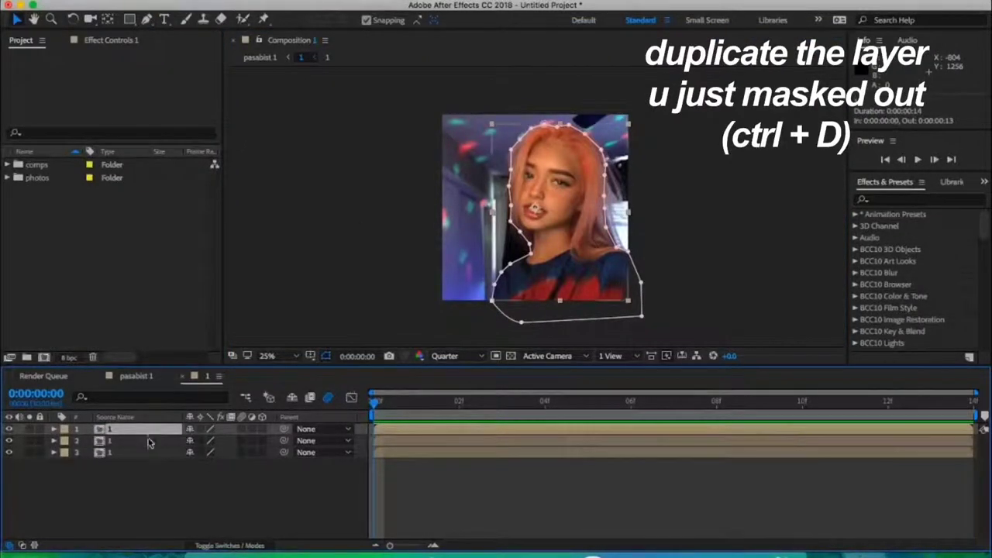
Duplicate the masked layer and apply the Invert effect to the middle layer
key("ctrl+d")
left_click(883, 200)
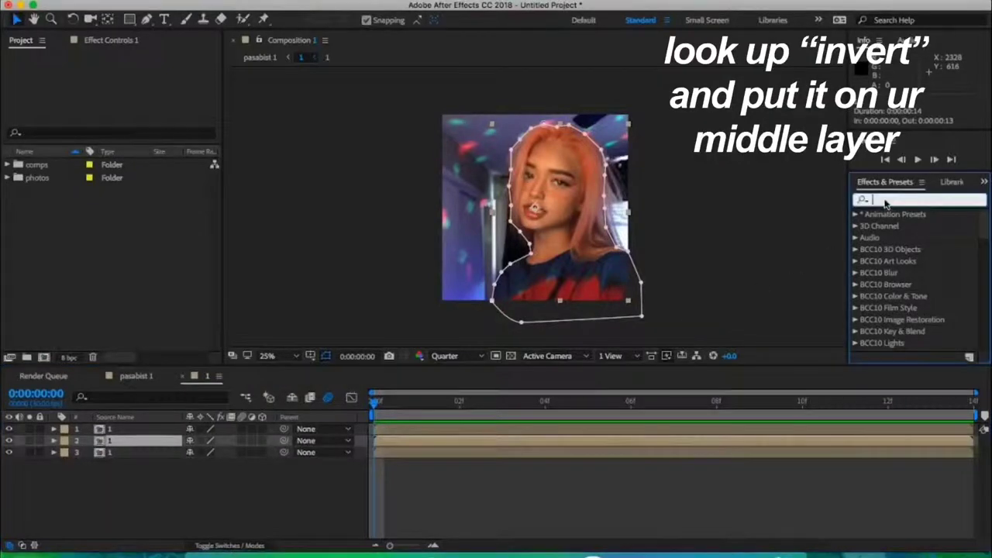
type("invert")
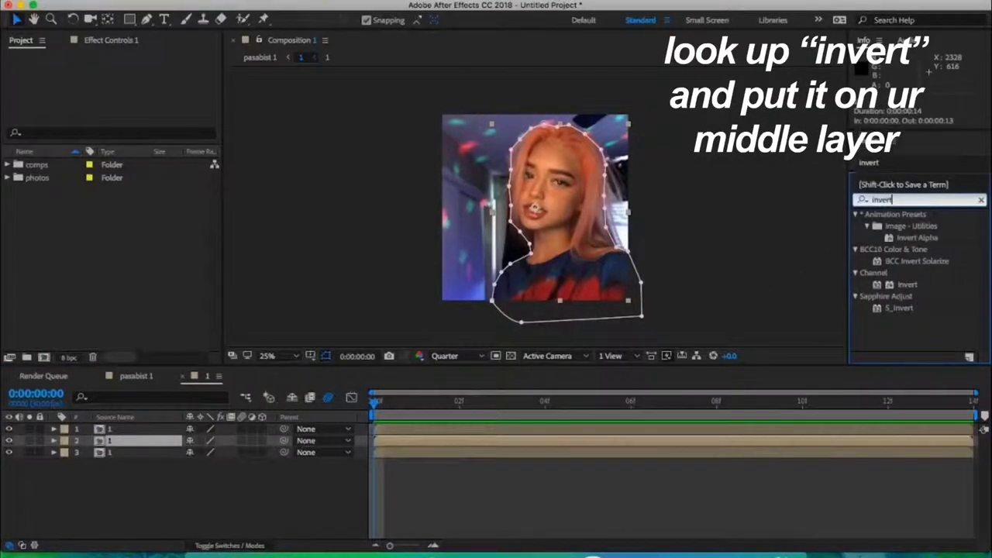
left_click_drag(903, 290, 886, 446)
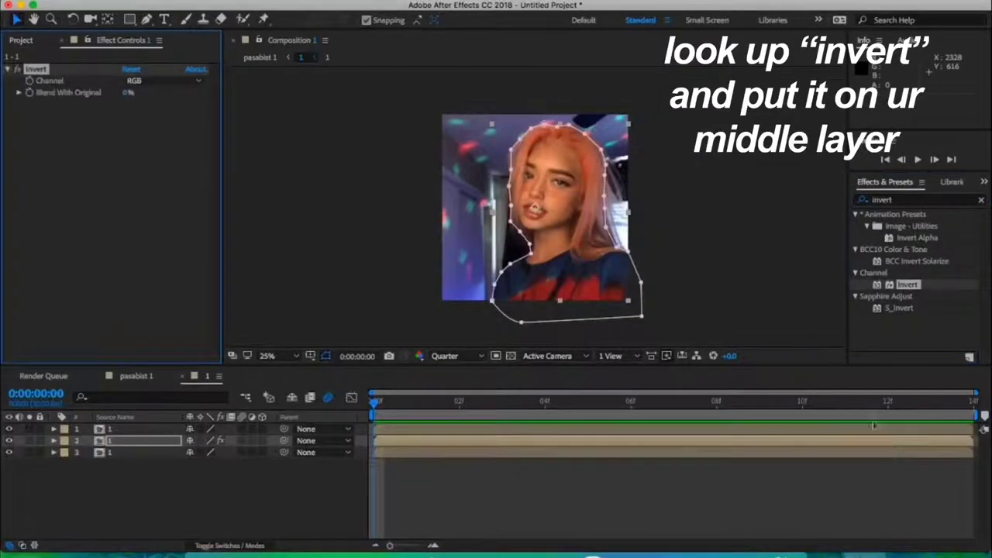
left_click(980, 200)
left_click(781, 247)
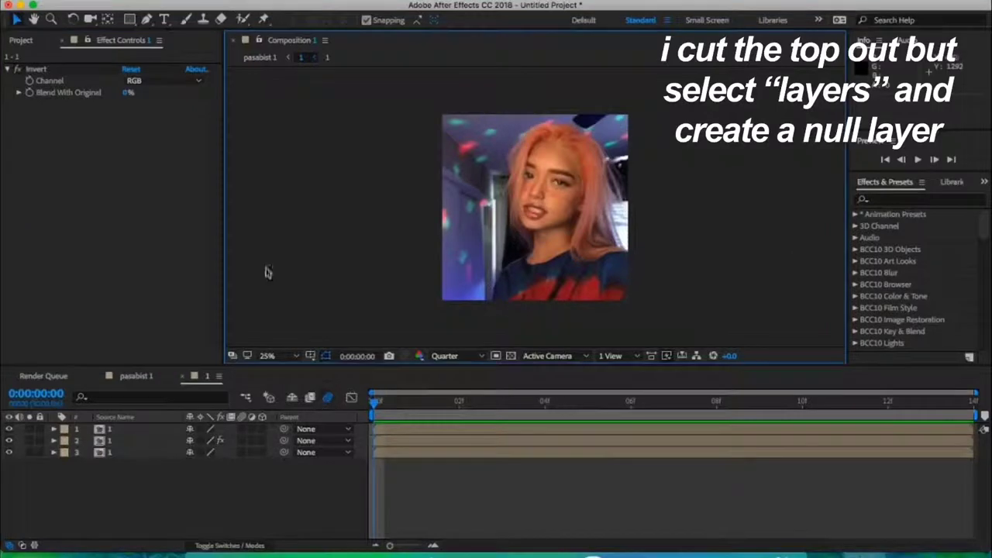
Add a Null Object layer, turn off snapping, and move its anchor point to the clip's bottom middle
left_click(260, 1)
mouse_move(267, 7)
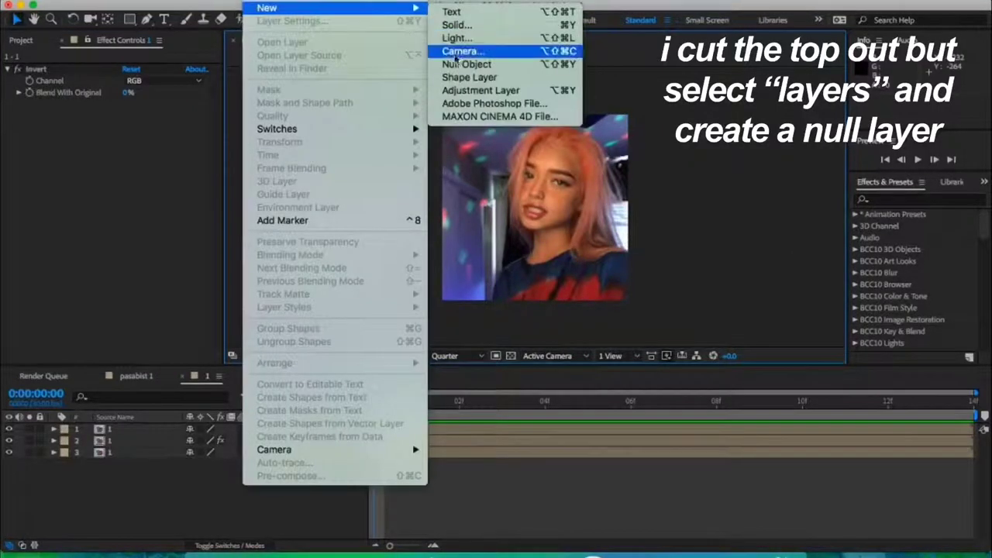
left_click(465, 65)
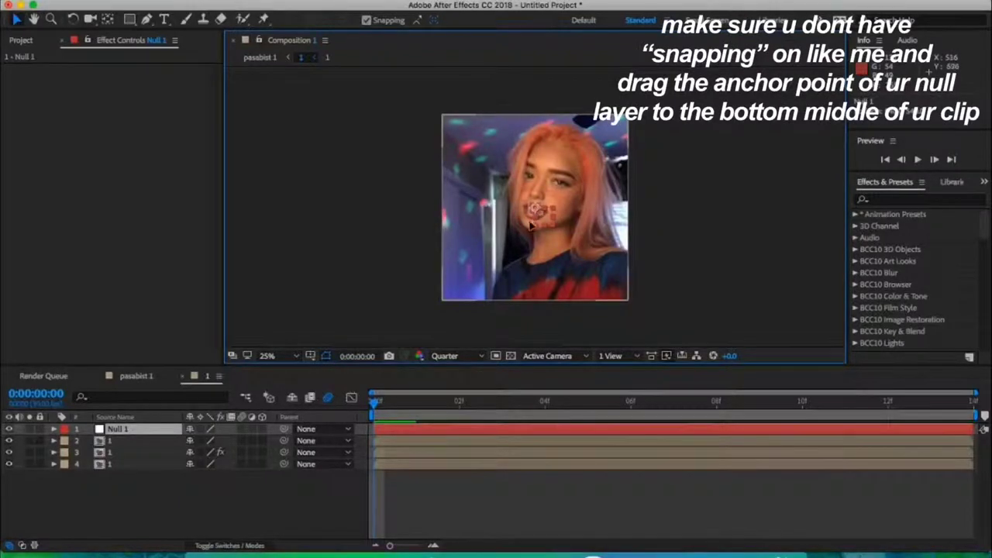
left_click(367, 21)
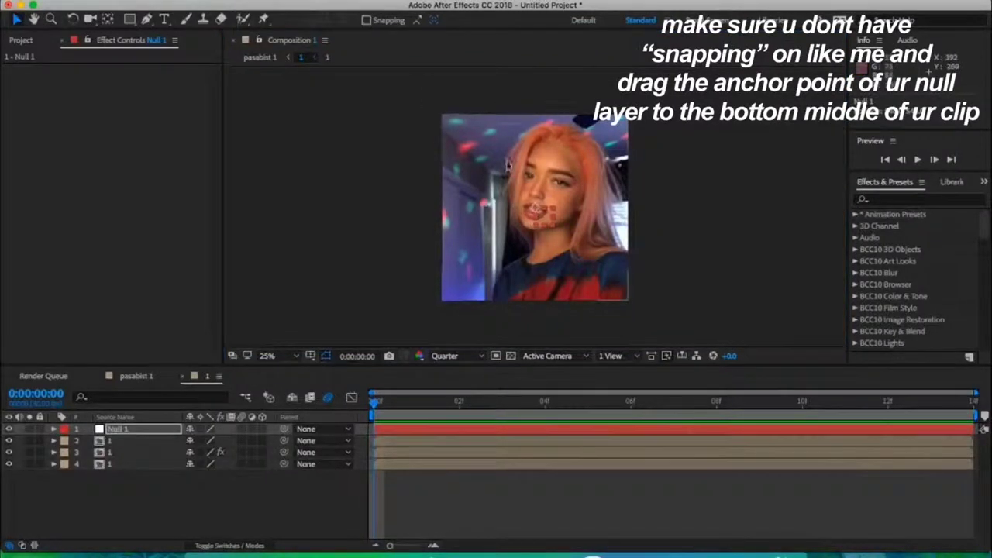
left_click_drag(530, 218, 529, 292)
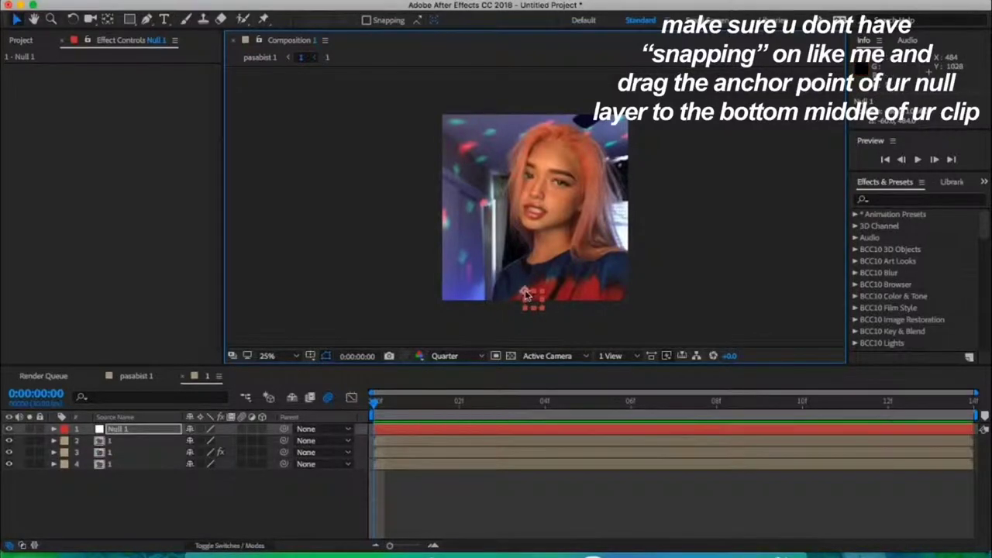
Duplicate Null 1, place the copy below layer 2, and enable motion blur on all layers
left_click(153, 431)
key("ctrl+d")
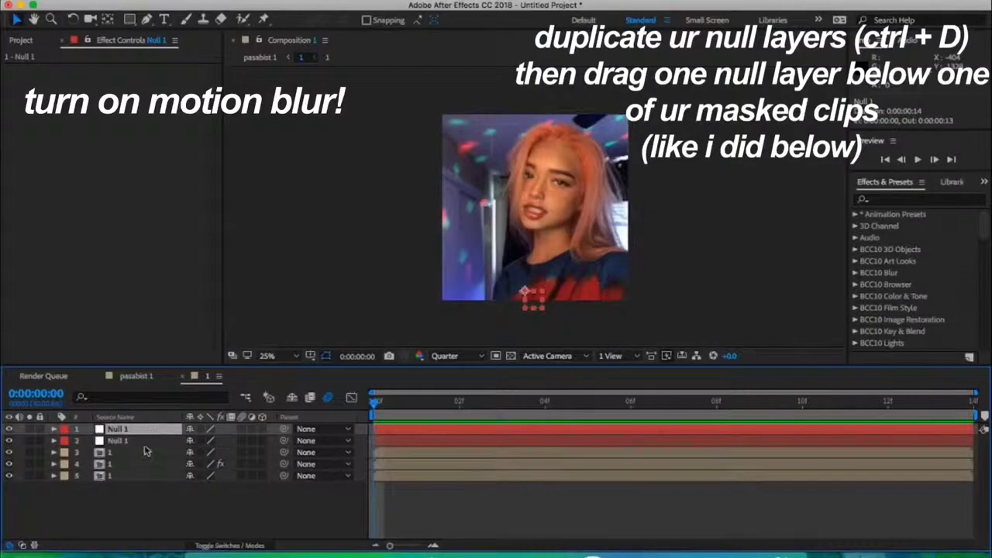
left_click_drag(143, 440, 144, 463)
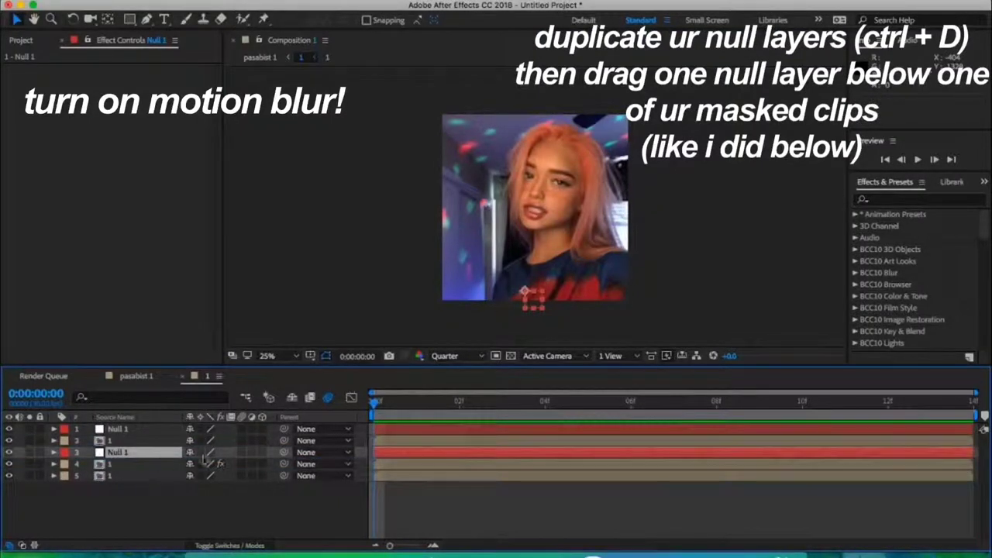
left_click_drag(241, 429, 243, 488)
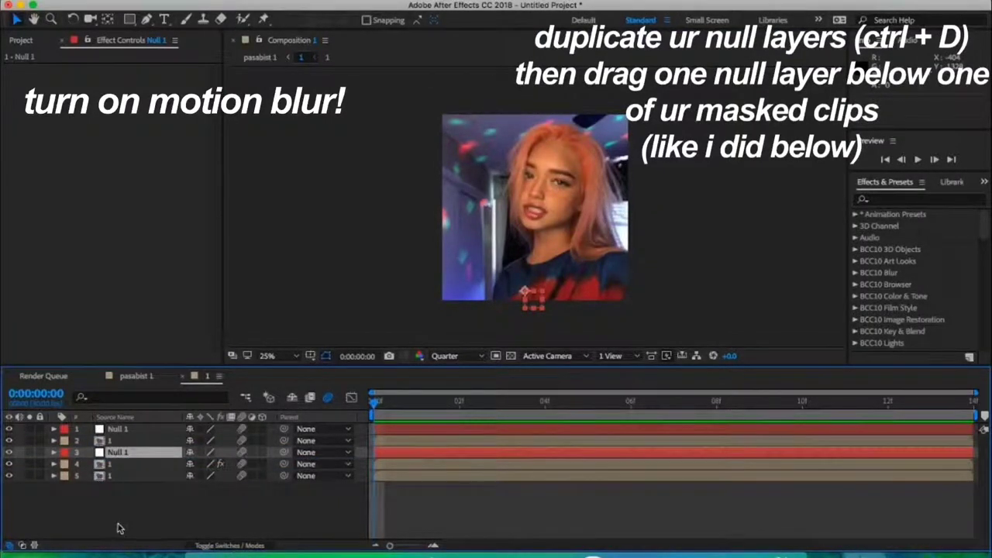
left_click(134, 484)
Parent layer 2 to the top null and layers 4 and 5 to the lower null
left_click(151, 441)
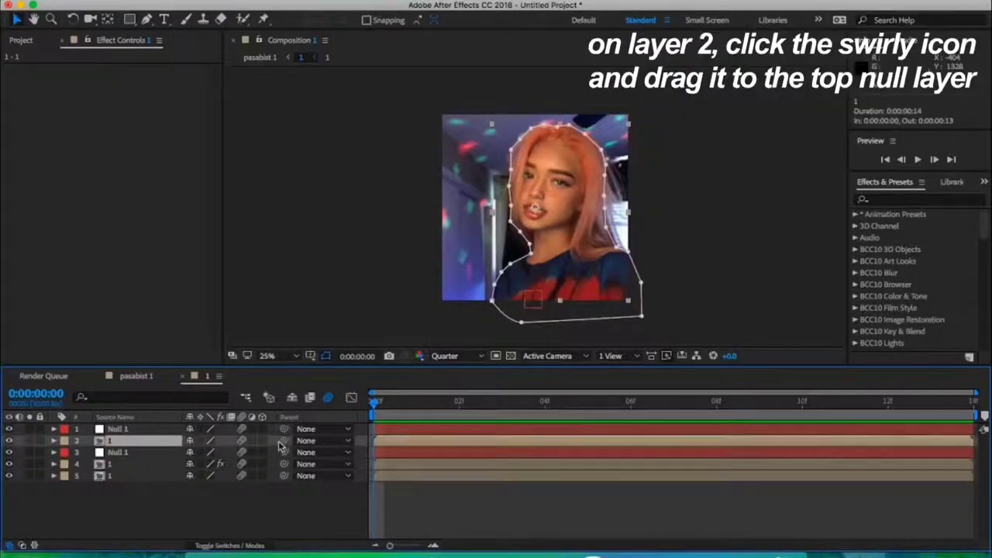
left_click_drag(283, 440, 118, 429)
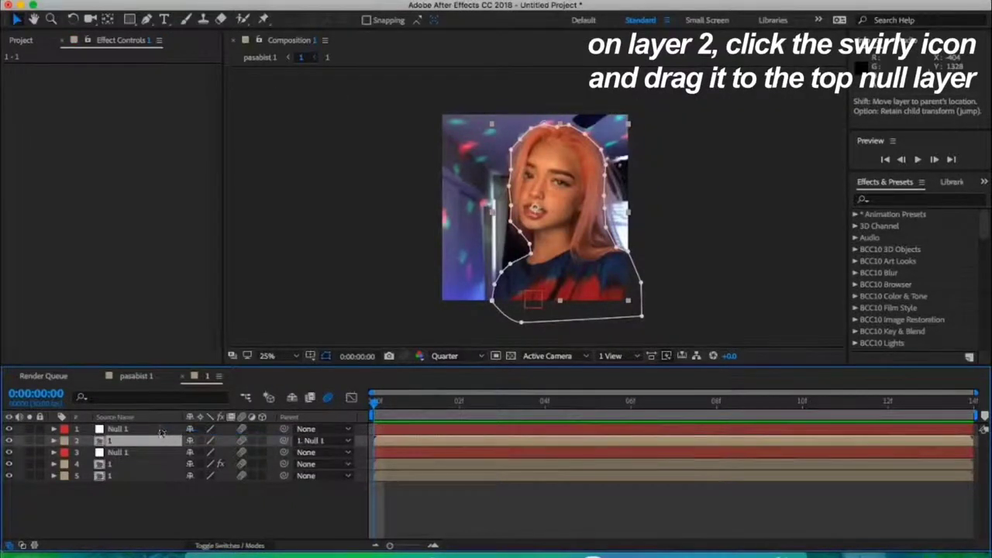
left_click_drag(134, 504, 150, 464)
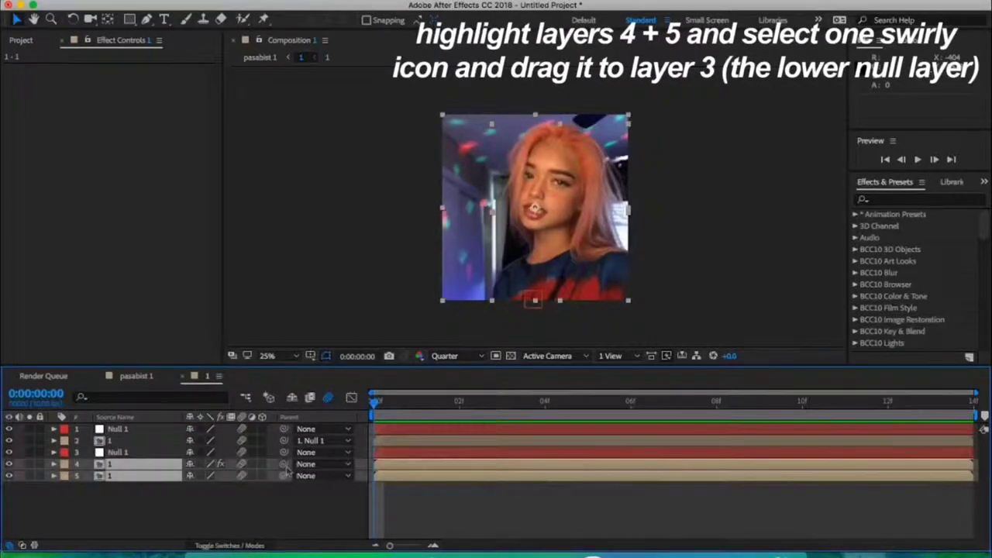
left_click_drag(259, 465, 157, 454)
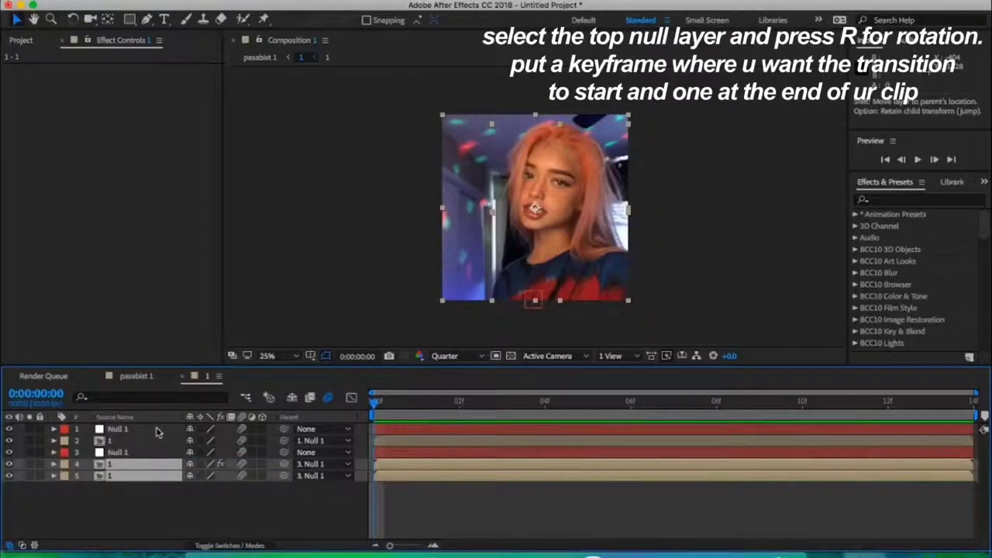
Keyframe the top Null 1 Rotation from 0° at frame 04 to 90° at the last frame
left_click(154, 441)
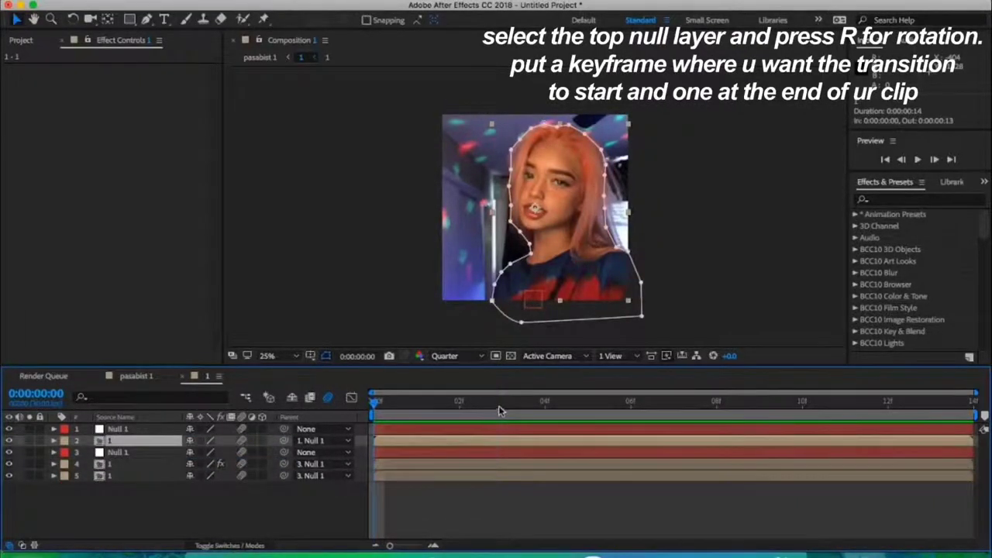
left_click(524, 412)
left_click(116, 429)
key("r")
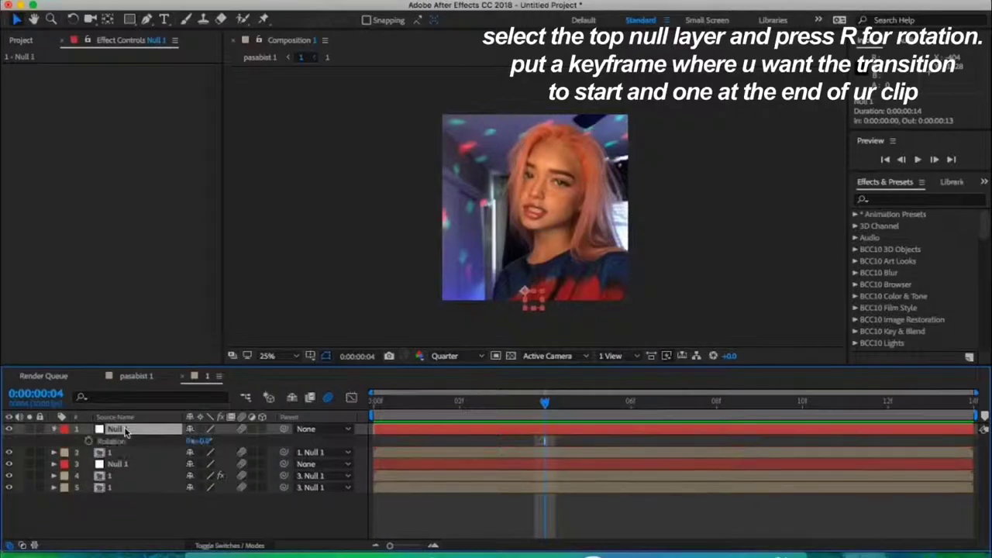
left_click(88, 441)
left_click(964, 401)
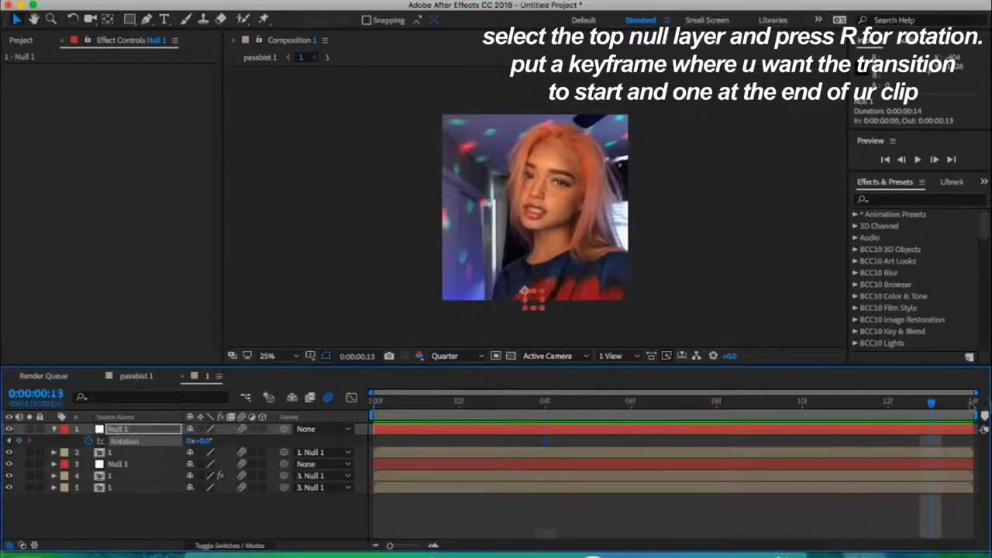
left_click(203, 441)
key("Return")
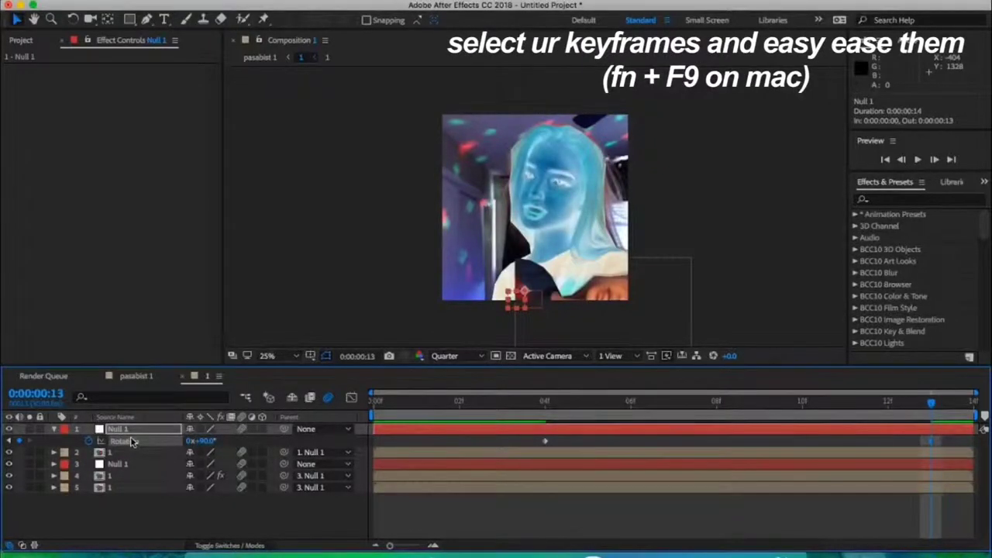
Shape the rotation curve in the Graph Editor for a slow start and a sharp finish at 13f
left_click(352, 398)
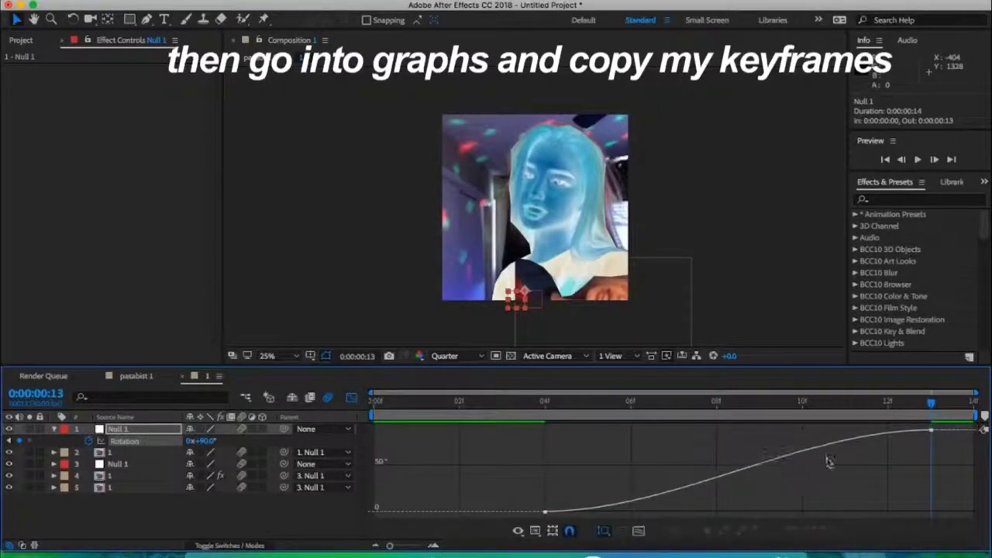
left_click(931, 431)
left_click_drag(802, 432, 917, 505)
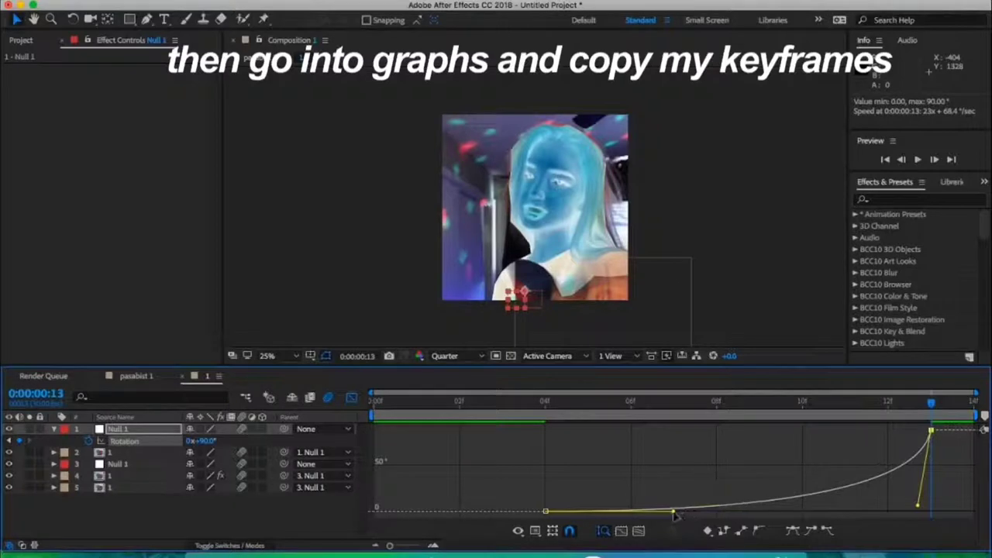
left_click_drag(674, 511, 917, 509)
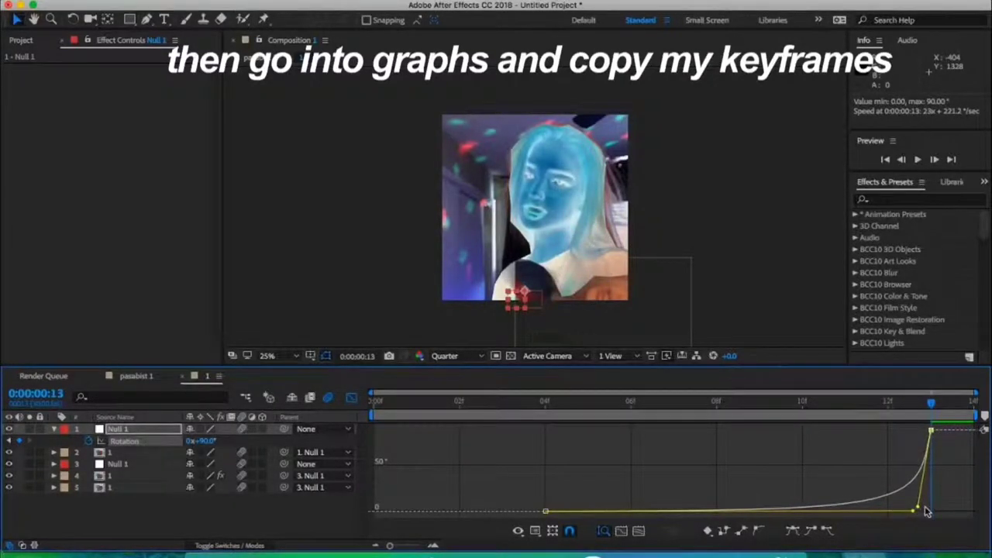
left_click(351, 398)
left_click(544, 402)
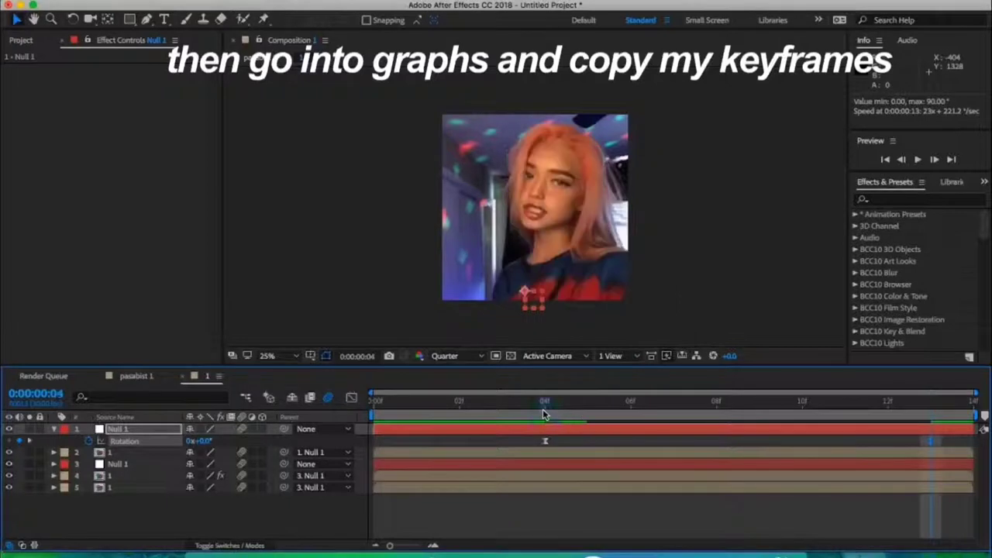
left_click(54, 429)
left_click(132, 463)
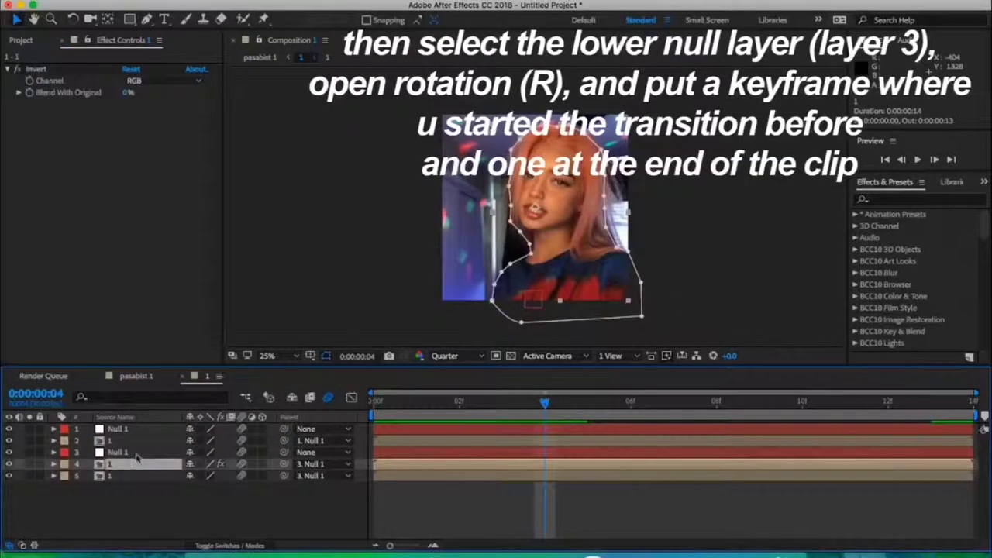
Keyframe the lower null's Rotation from 0° at 04f to -90° at 13f
left_click(128, 452)
key("r")
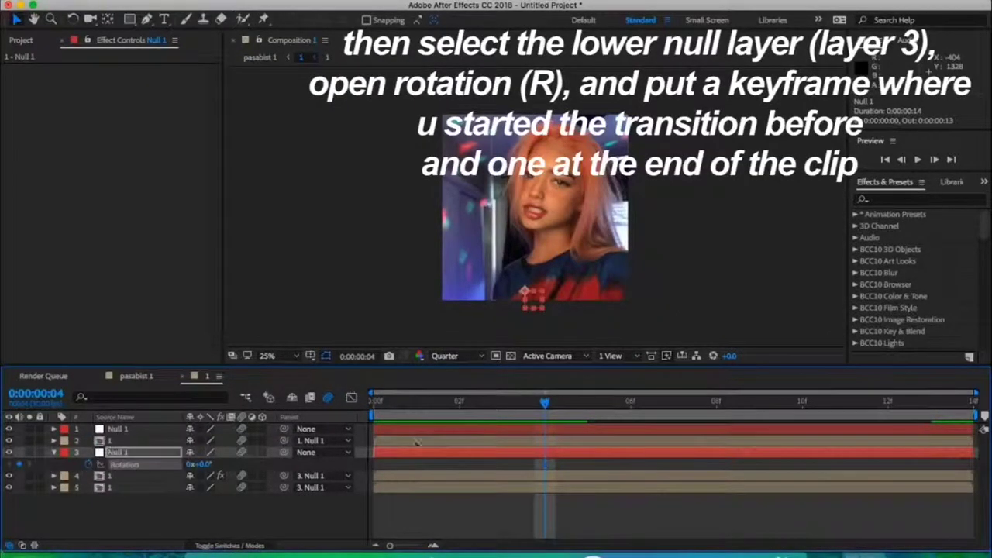
left_click(930, 402)
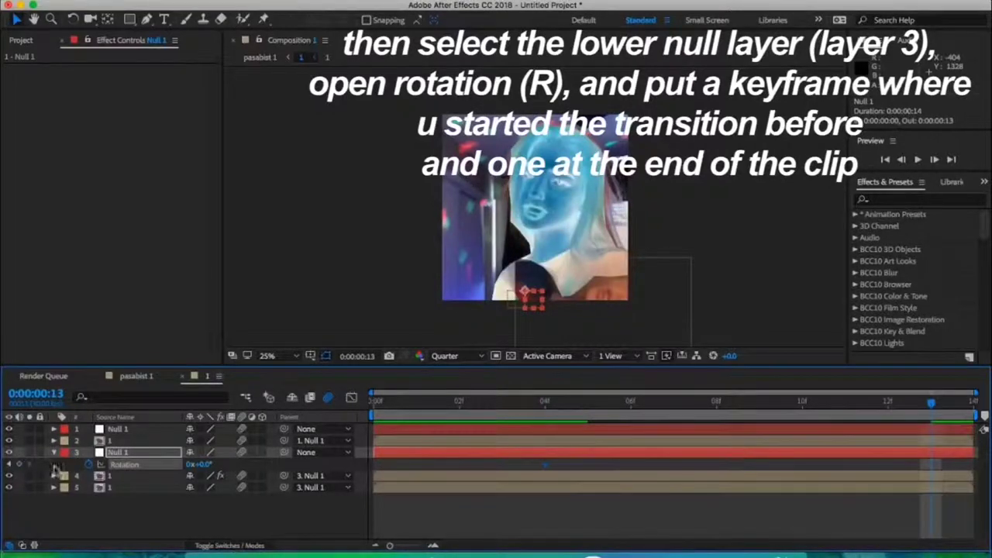
left_click(200, 463)
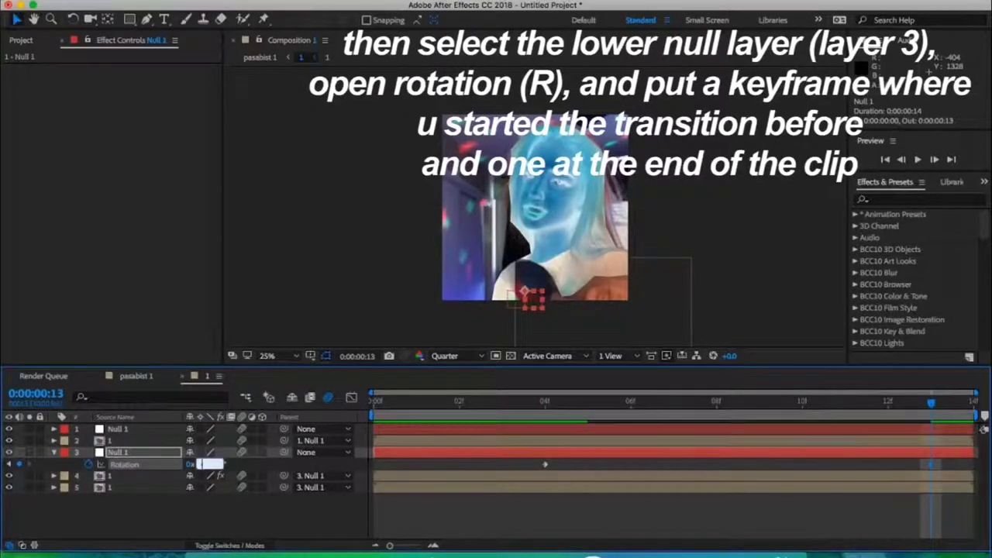
type("-90")
key("Return")
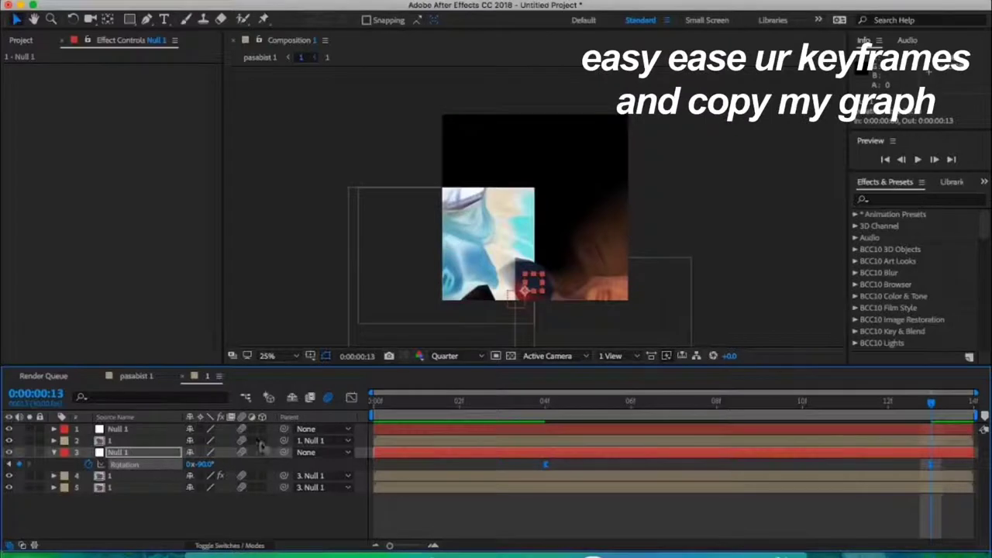
Reshape the lower null's rotation curve so it holds still, then drops sharply into 13f
left_click(353, 398)
left_click(932, 510)
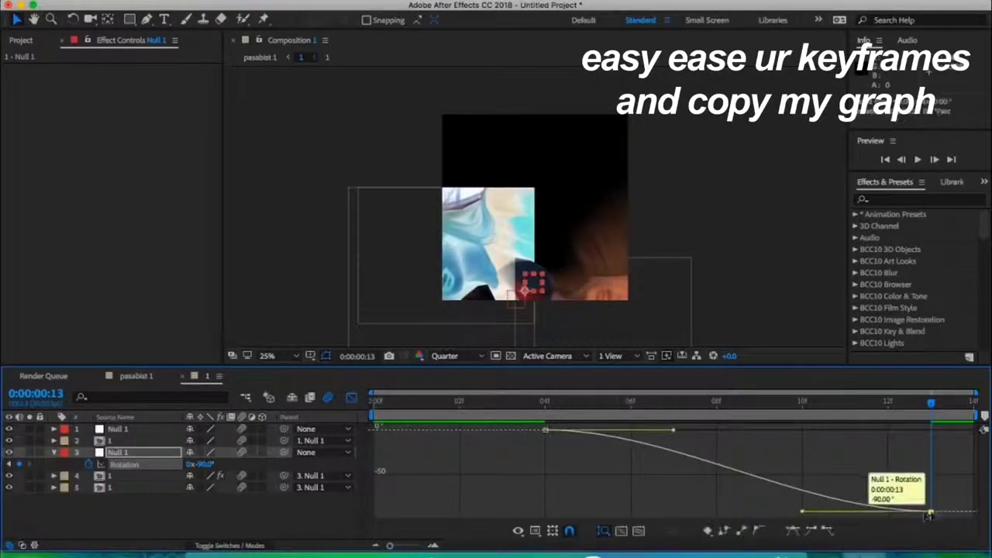
left_click_drag(803, 513, 918, 434)
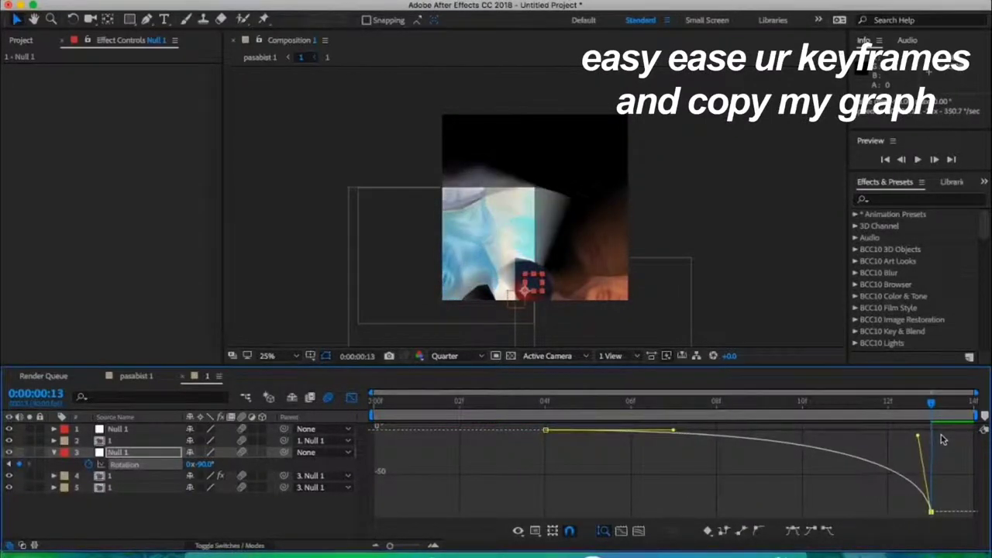
left_click_drag(674, 431, 913, 434)
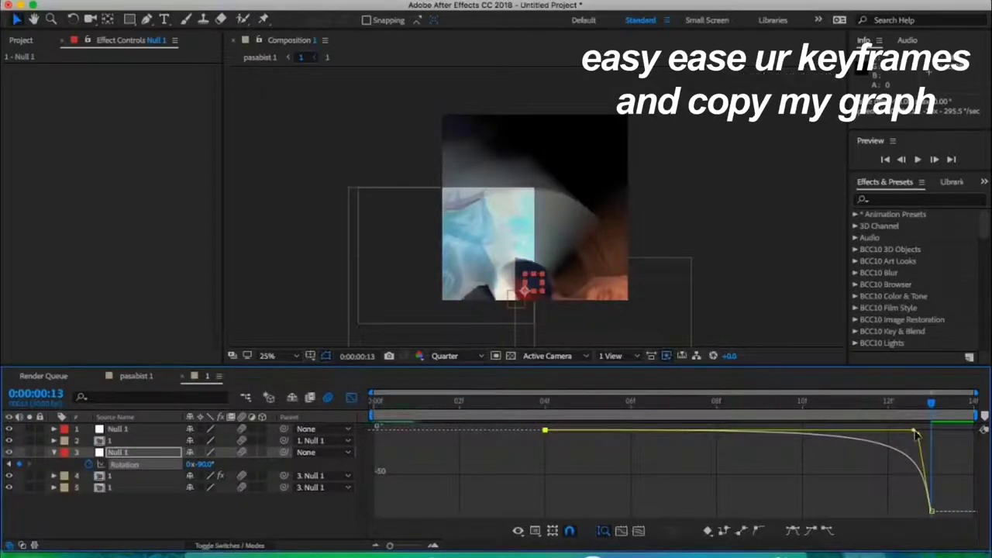
left_click(350, 397)
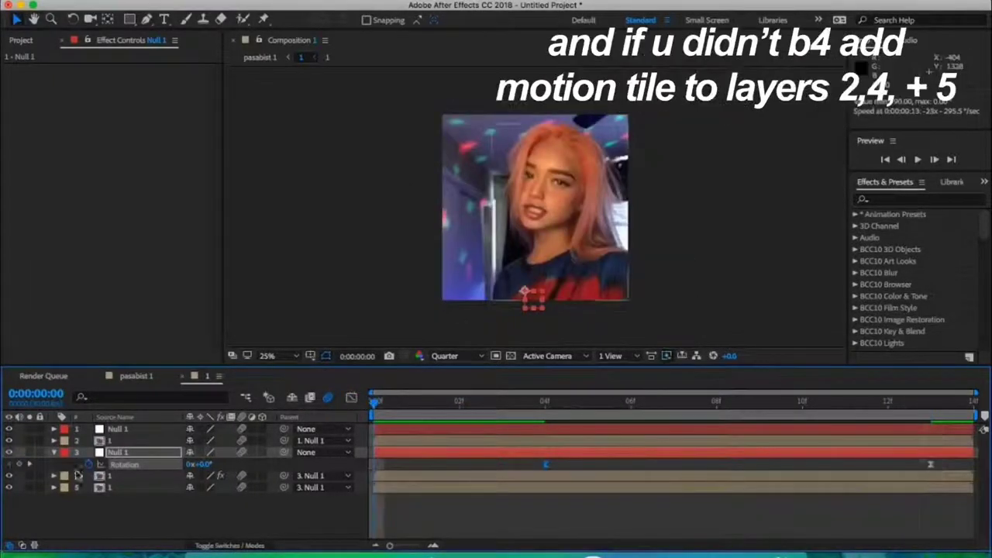
Apply Motion Tile to layer 2 with a 330 × 320 output and mirrored edges
left_click(892, 199)
type("motion tile")
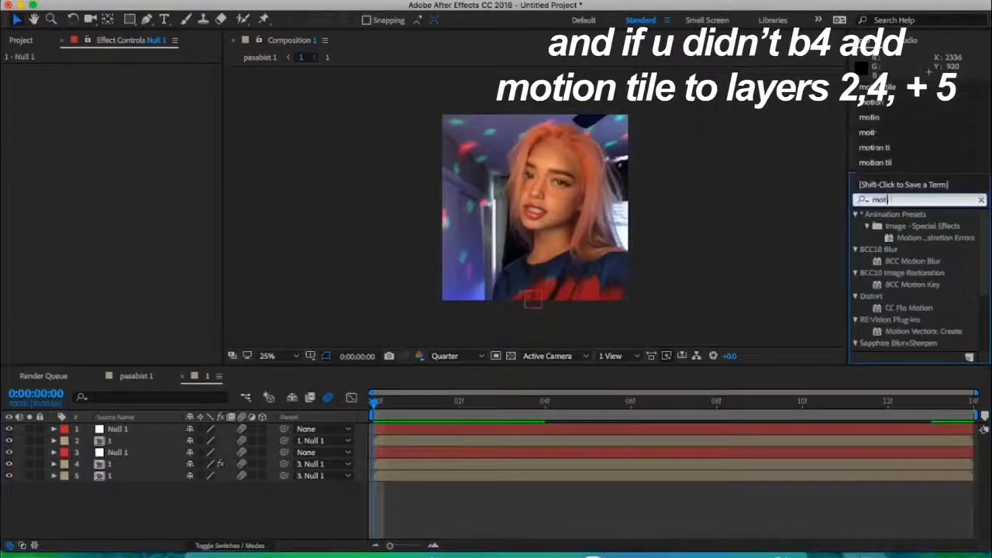
left_click_drag(905, 276, 897, 439)
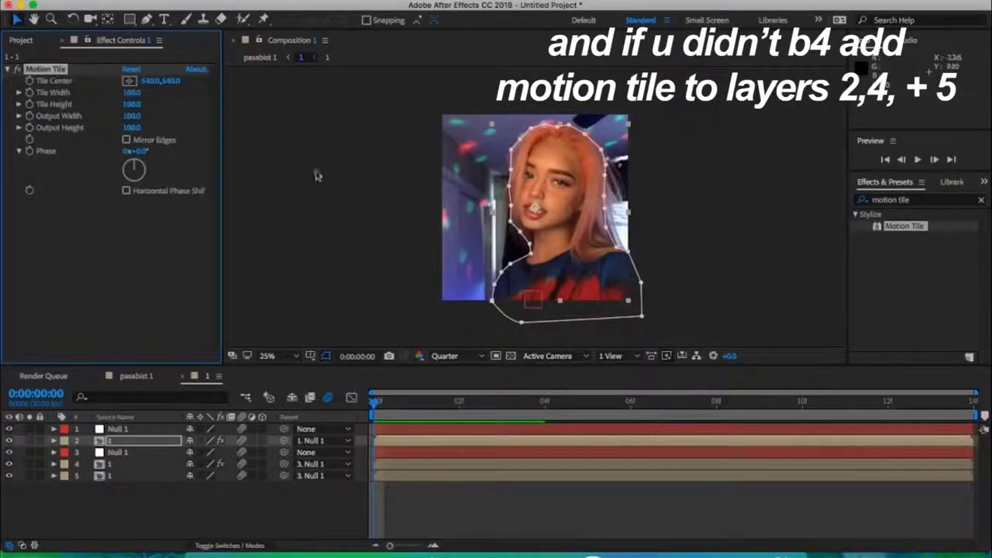
left_click_drag(132, 127, 152, 116)
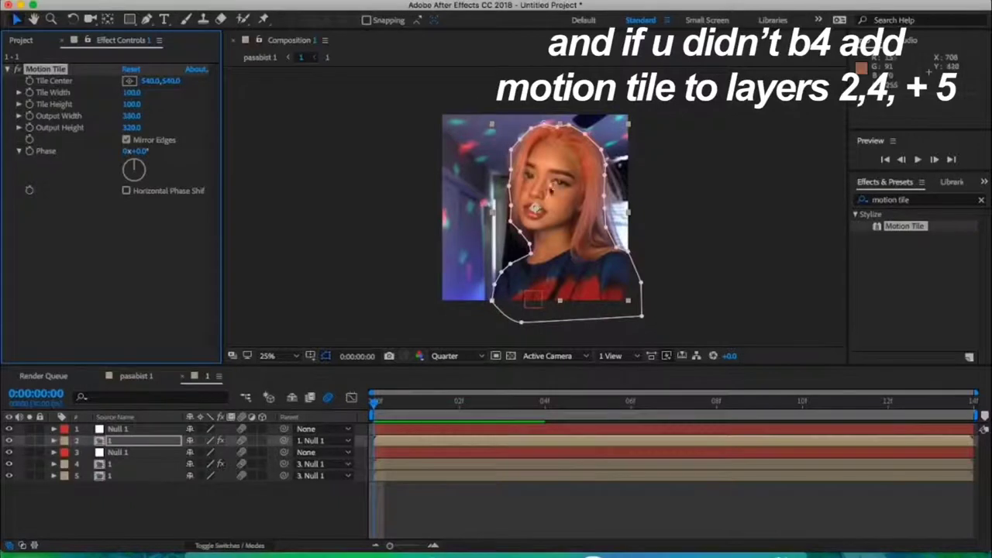
Paste the Motion Tile effect onto layers 4 and 5 and start a preview
left_click(157, 463)
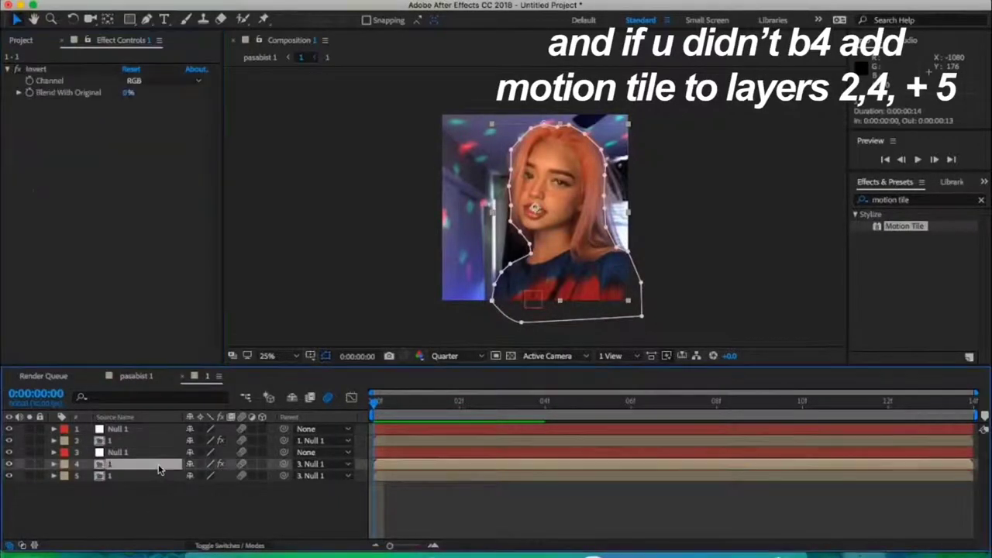
key("ctrl+v")
left_click(152, 476)
key("ctrl+v")
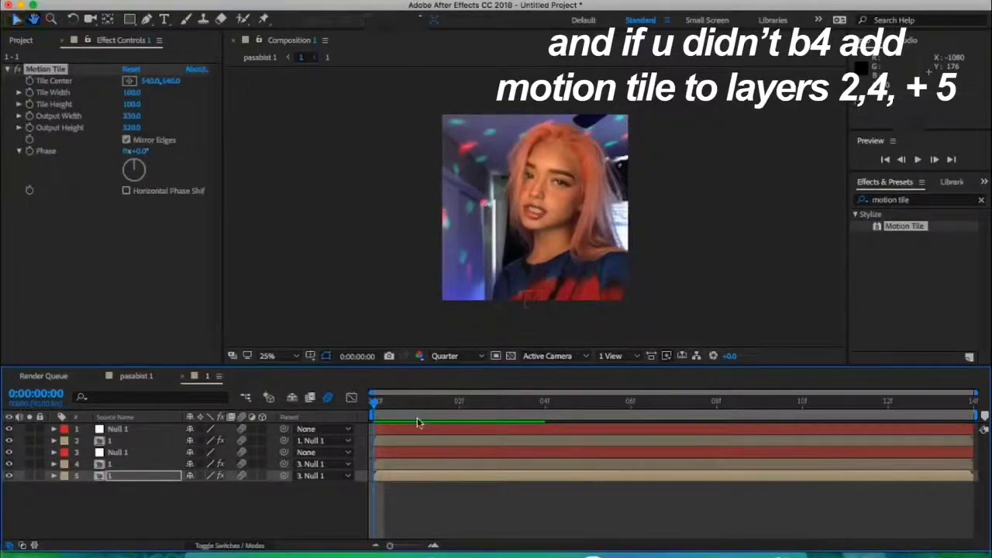
key("space")
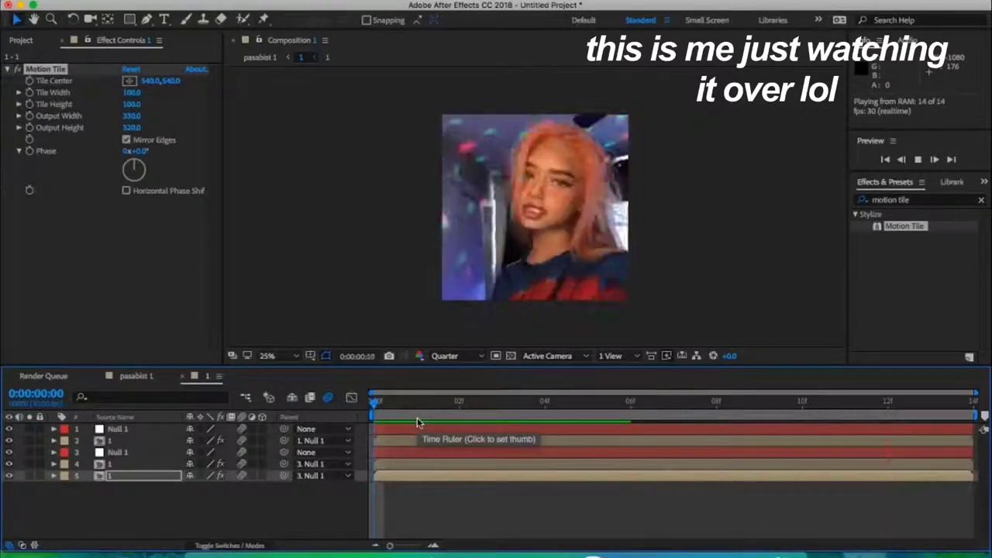
Stop and replay the flip-transition preview, then switch to the pasabist 1 composition
key("space")
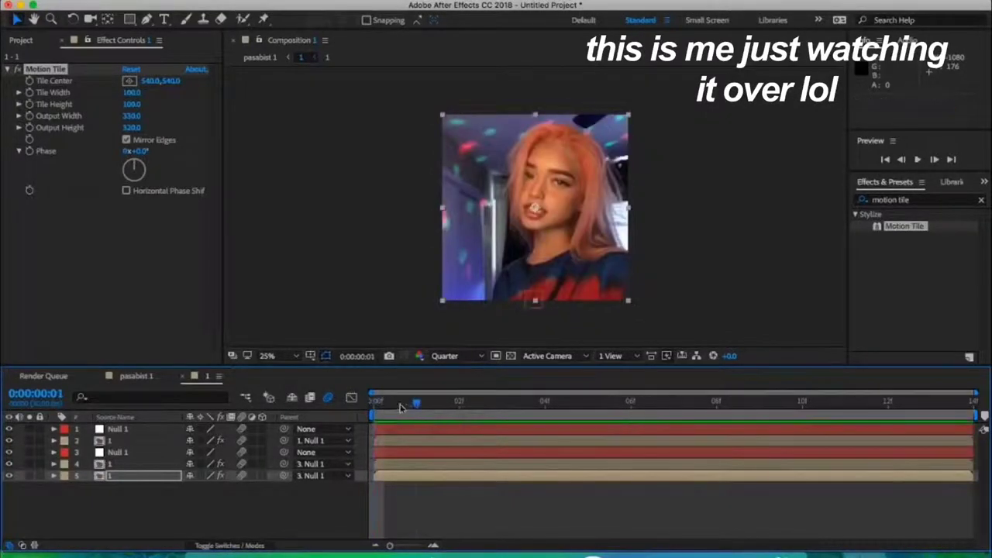
key("space")
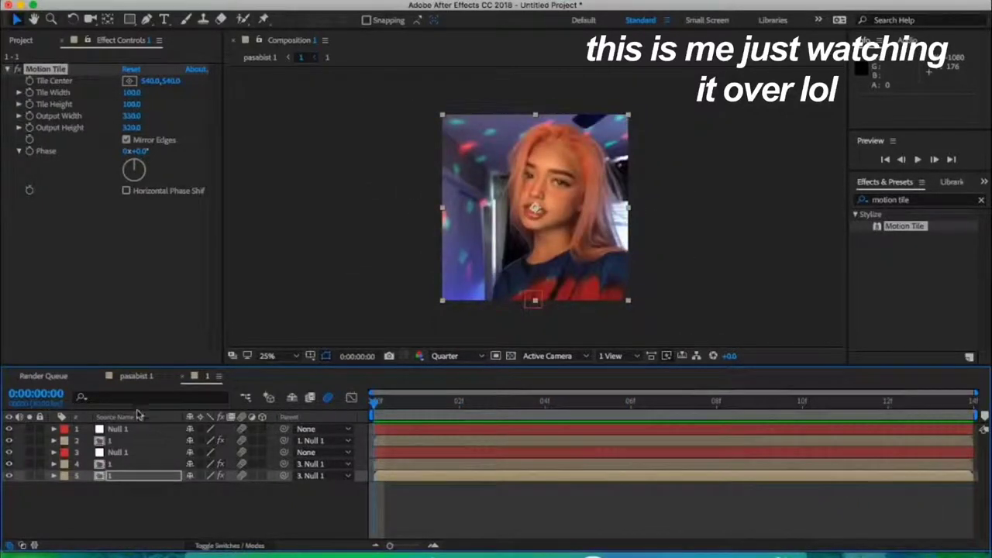
left_click(134, 377)
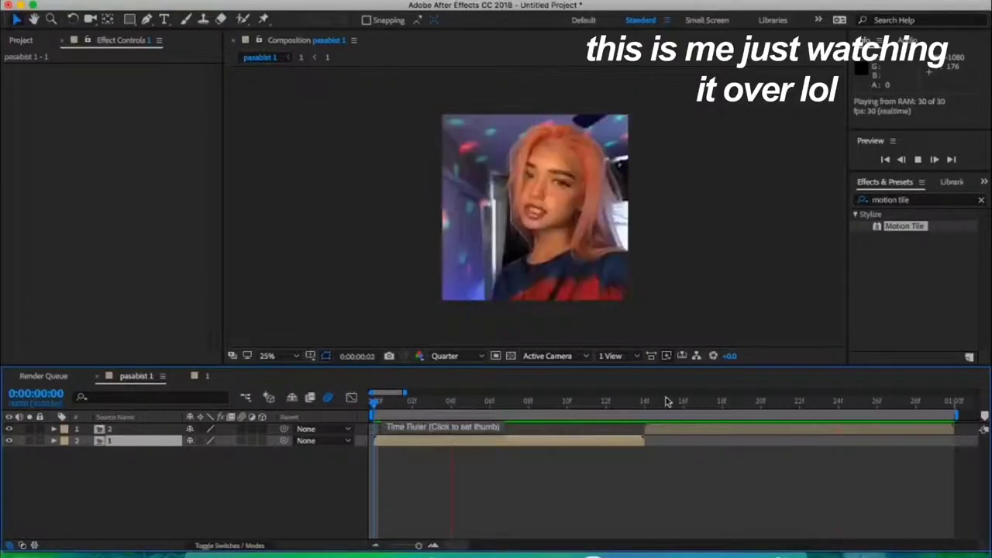
Open the second clip's composition 2 at frame 14 and duplicate its clip layer
double_click(664, 428)
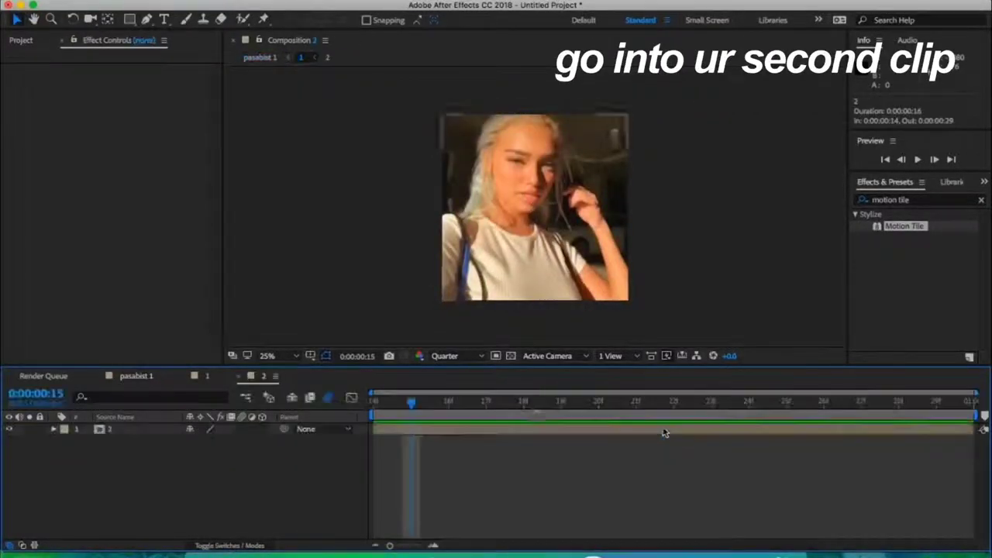
left_click_drag(413, 404, 374, 404)
left_click(392, 434)
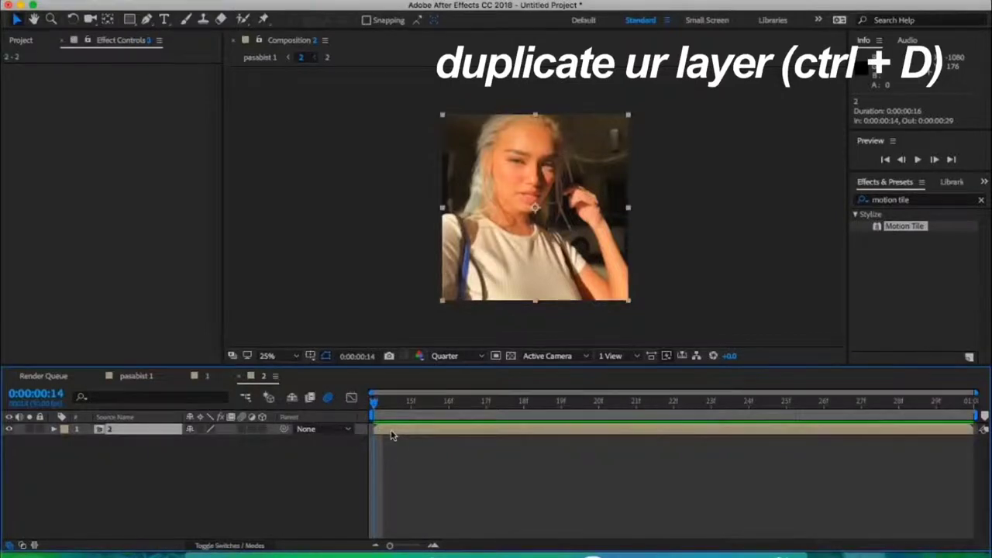
key("ctrl+d")
Begin a Pen mask on the top copy, tracing over the hair and down the side of the face
key("g")
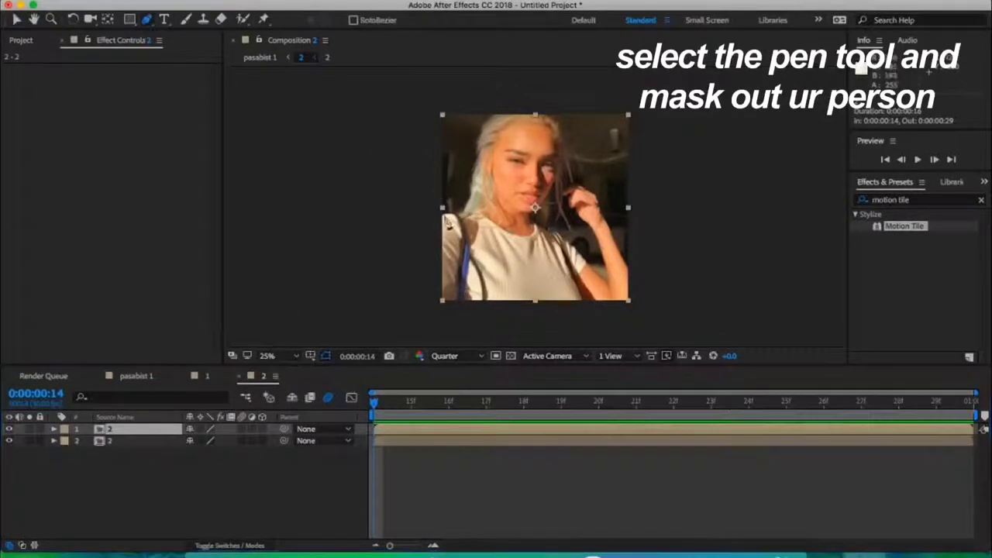
left_click(443, 215)
left_click(464, 220)
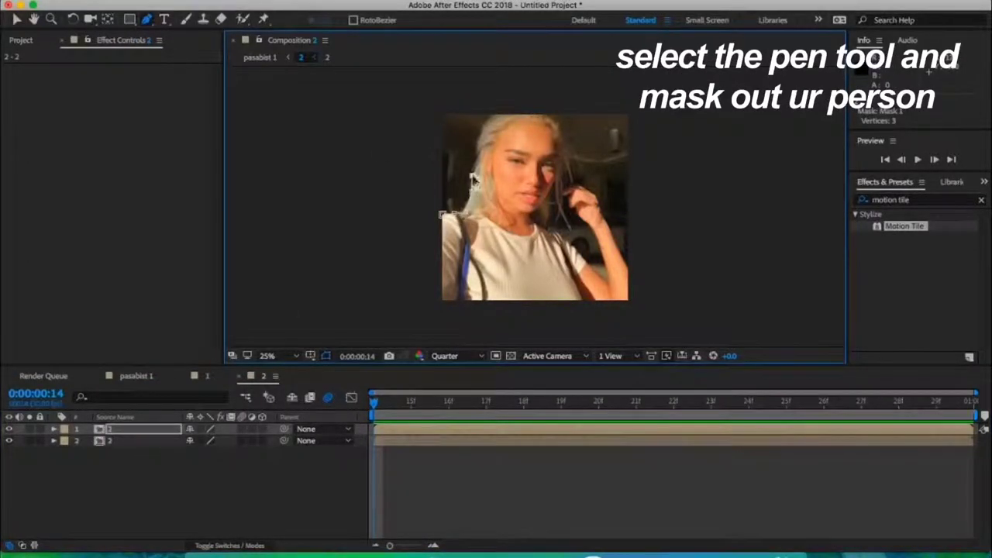
left_click(480, 138)
left_click(486, 124)
left_click(493, 117)
left_click(515, 111)
left_click(532, 107)
left_click(551, 118)
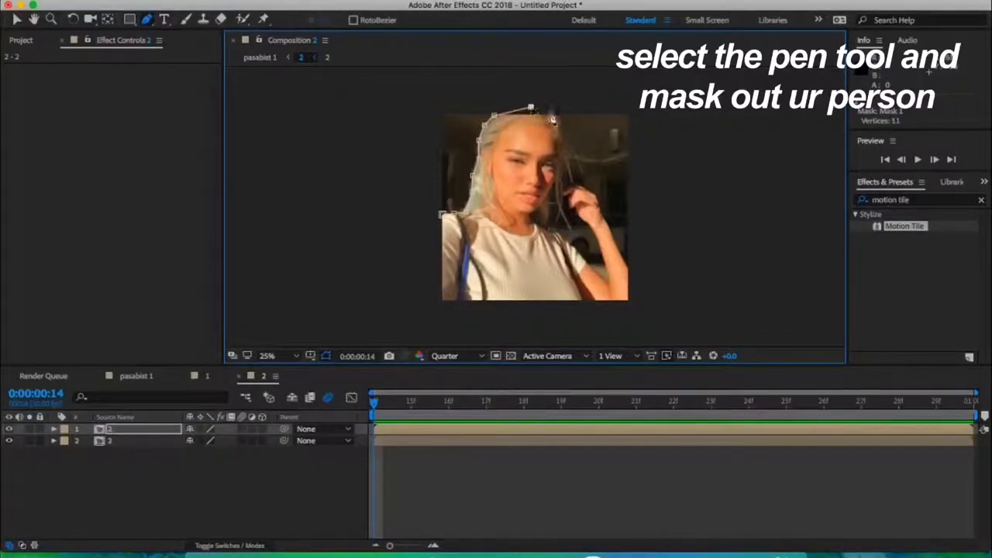
left_click(563, 139)
left_click(564, 151)
left_click(558, 165)
left_click(556, 179)
left_click(551, 191)
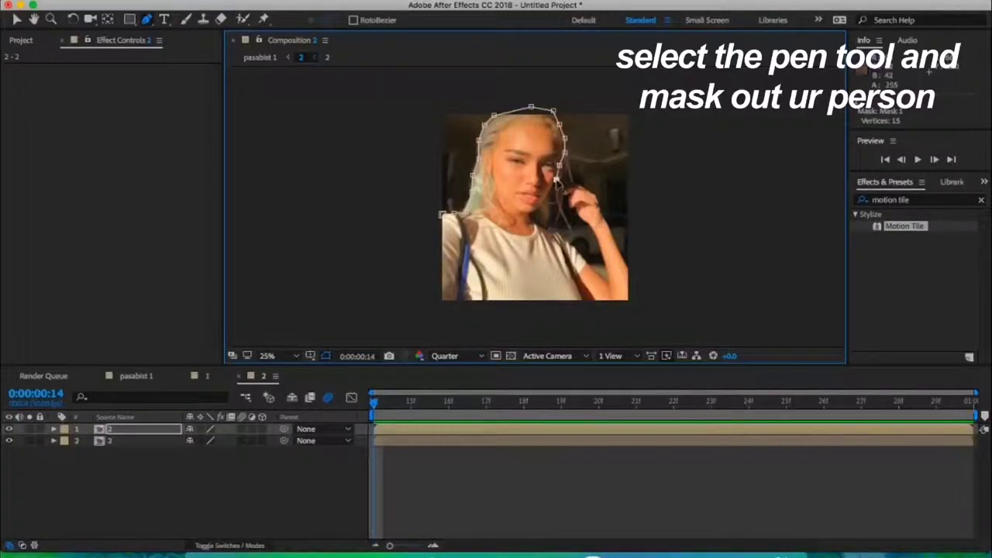
left_click(545, 201)
left_click(536, 209)
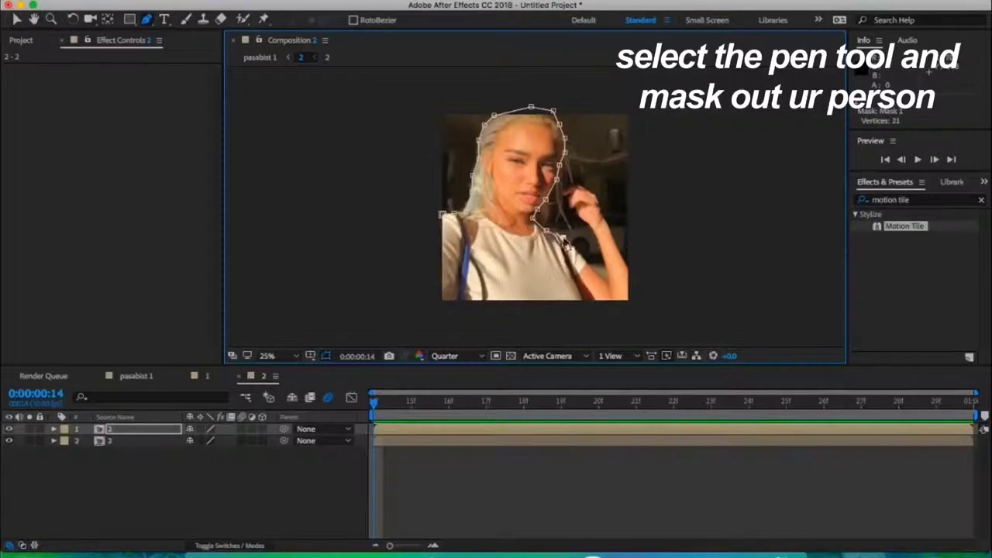
Extend the mask around the raised hand and arm, along the bottom edge, and close it
left_click(580, 255)
left_click(597, 273)
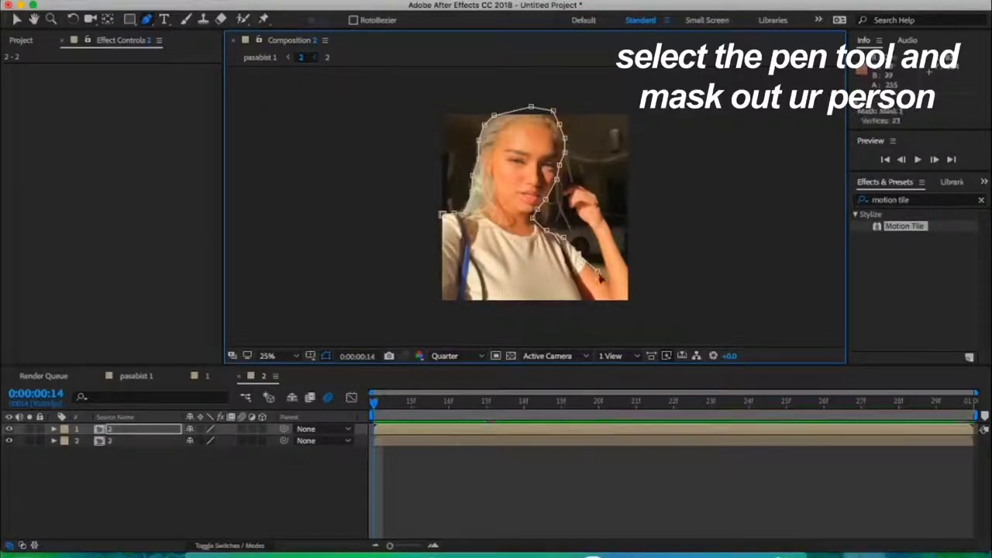
left_click(610, 282)
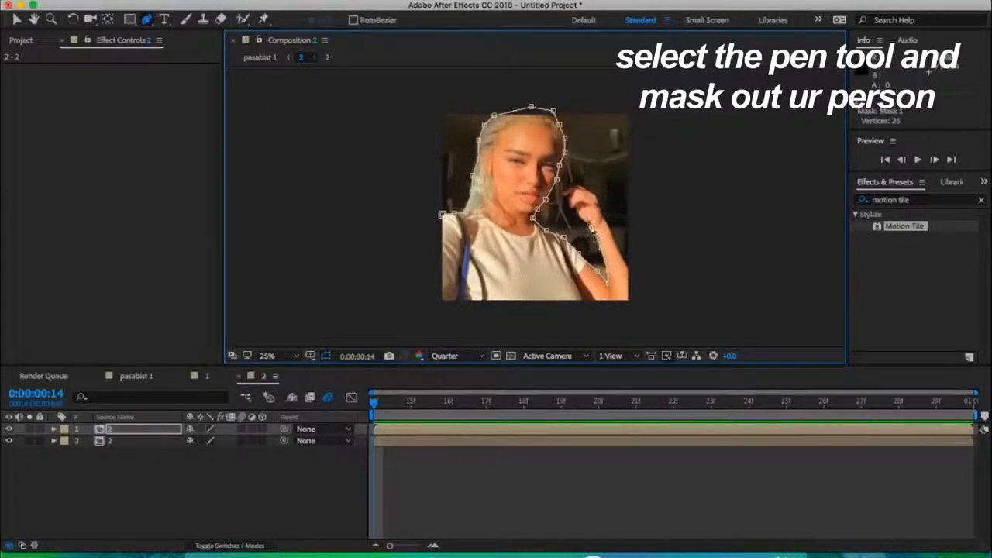
left_click(571, 203)
left_click(573, 184)
left_click(588, 191)
left_click(606, 224)
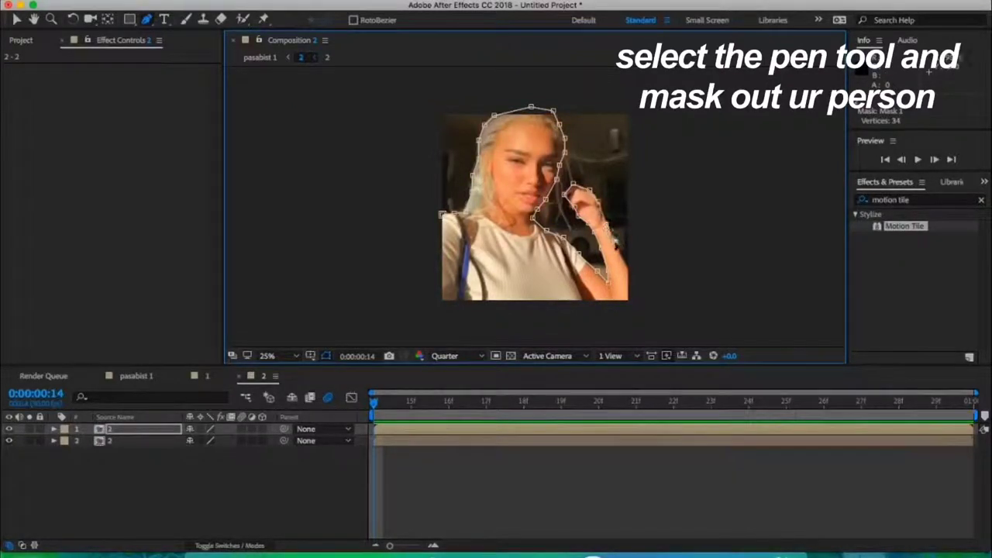
left_click(616, 242)
left_click(629, 266)
left_click(647, 294)
left_click(645, 323)
left_click(465, 321)
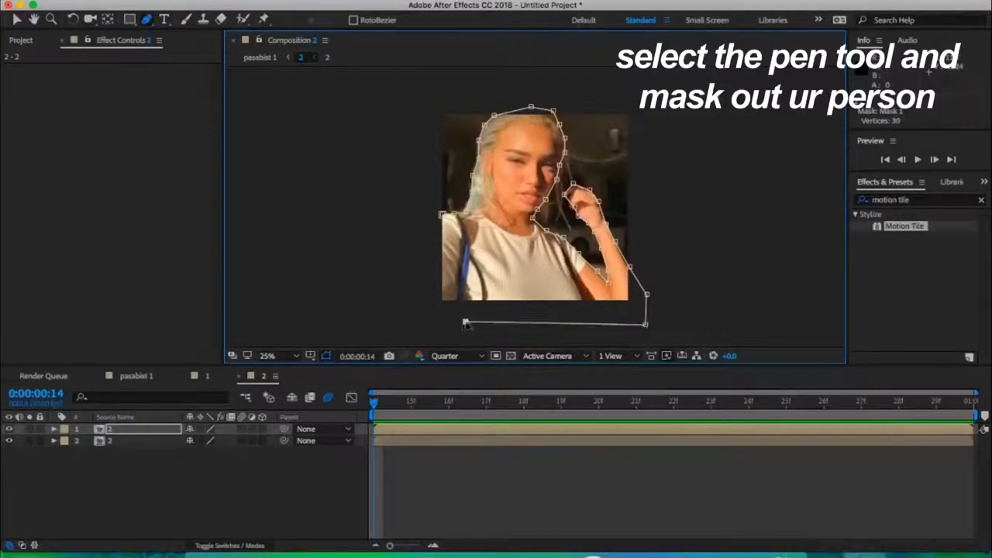
left_click(409, 317)
left_click(412, 225)
left_click(442, 214)
Duplicate the masked clip into a third copy and paste Motion Tile onto all three clip layers
key("v")
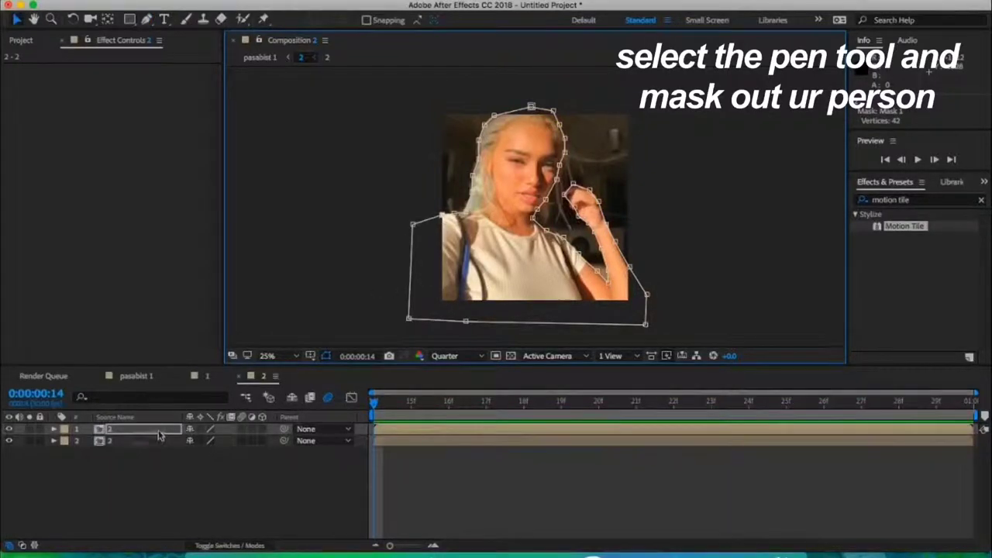
left_click(143, 430)
key("ctrl+d")
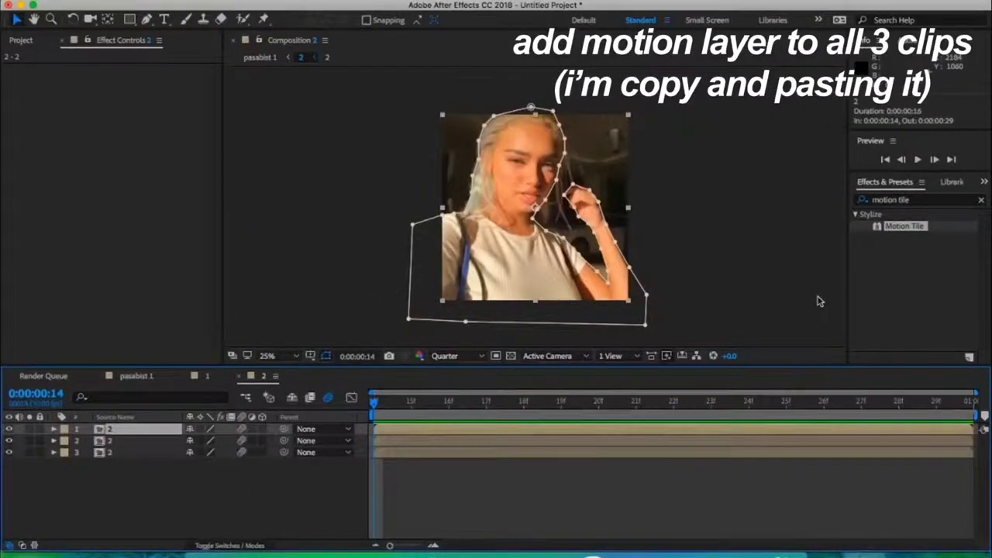
left_click(915, 227)
key("ctrl+v")
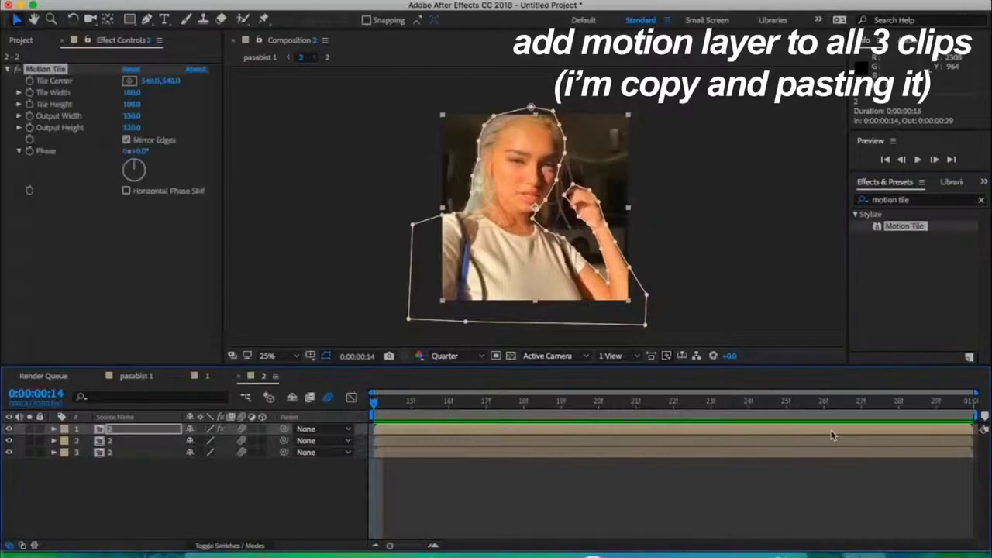
left_click(826, 441)
key("ctrl+v")
left_click(823, 453)
key("ctrl+v")
Apply the Invert effect to the middle clip layer
left_click(770, 440)
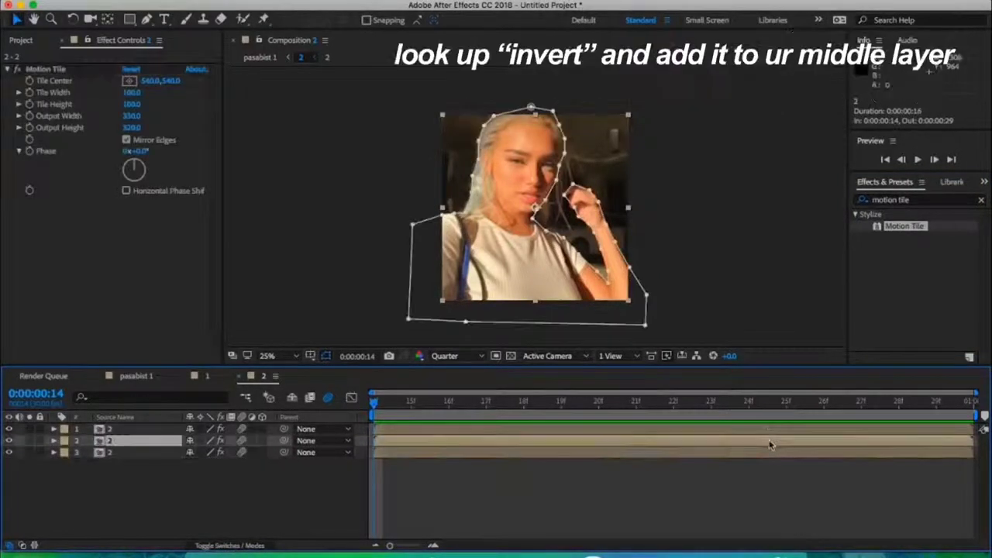
left_click(943, 201)
type("inve")
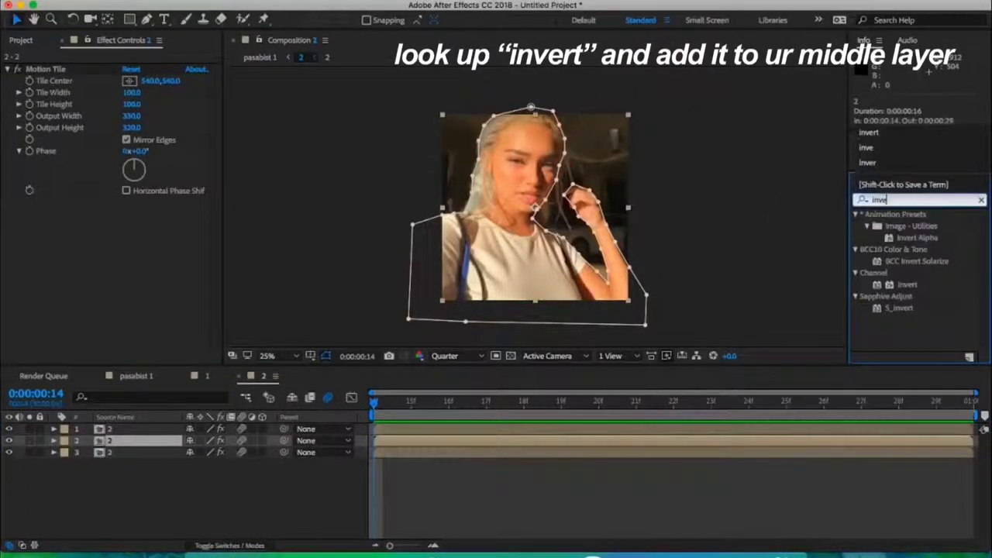
type("rt")
left_click_drag(914, 289, 908, 444)
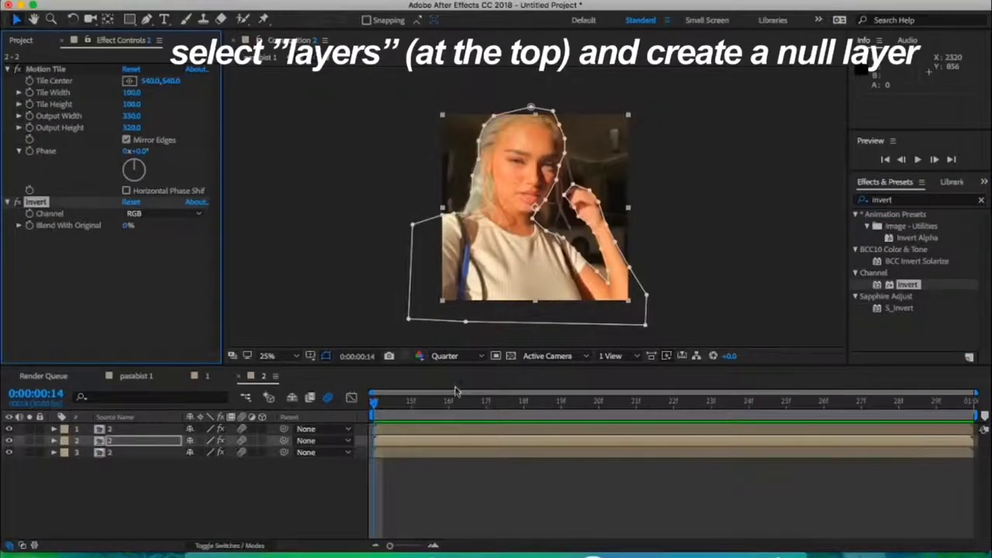
Add a null object at the clip's bottom centre, then place a duplicate below the top masked layer
left_click(442, 458)
left_click(262, 0)
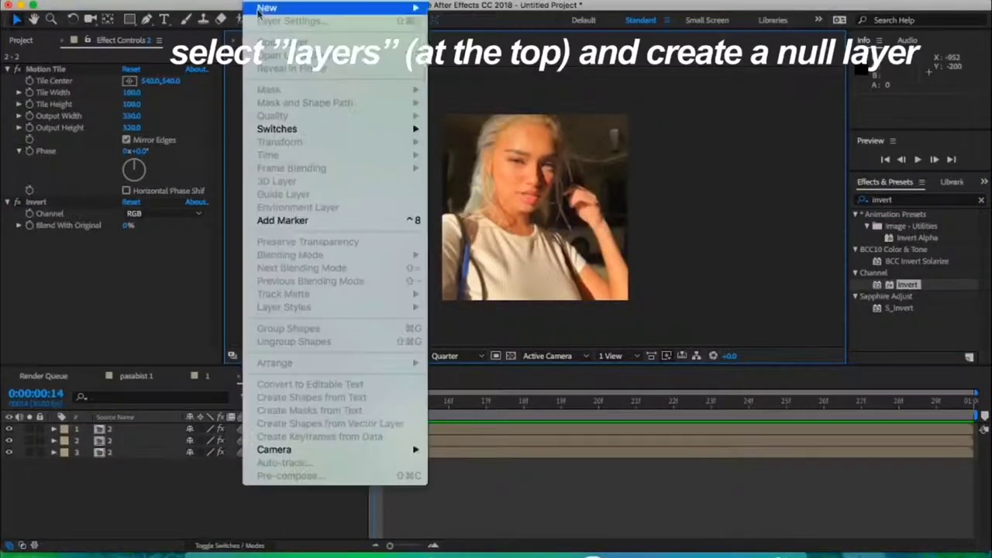
mouse_move(259, 10)
left_click(528, 55)
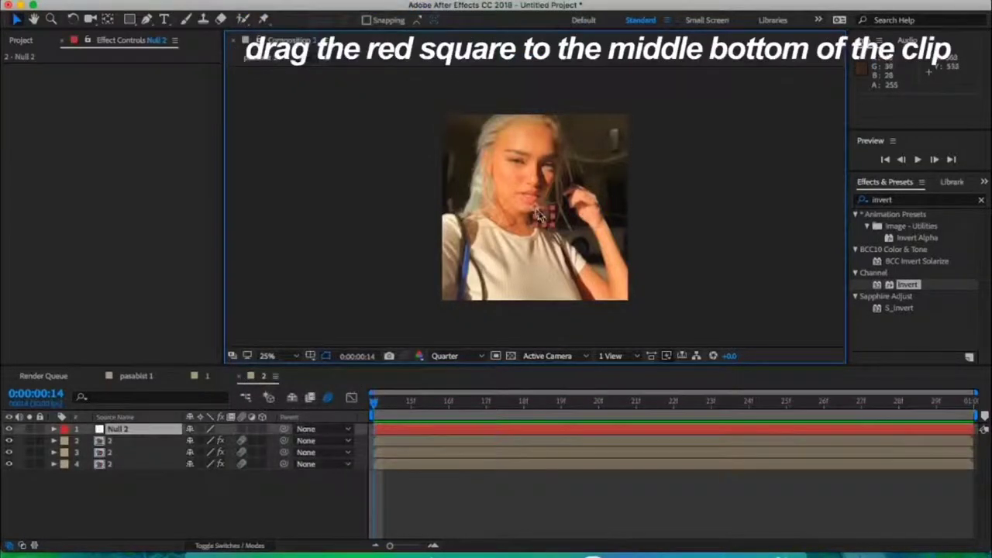
left_click_drag(536, 213, 531, 296)
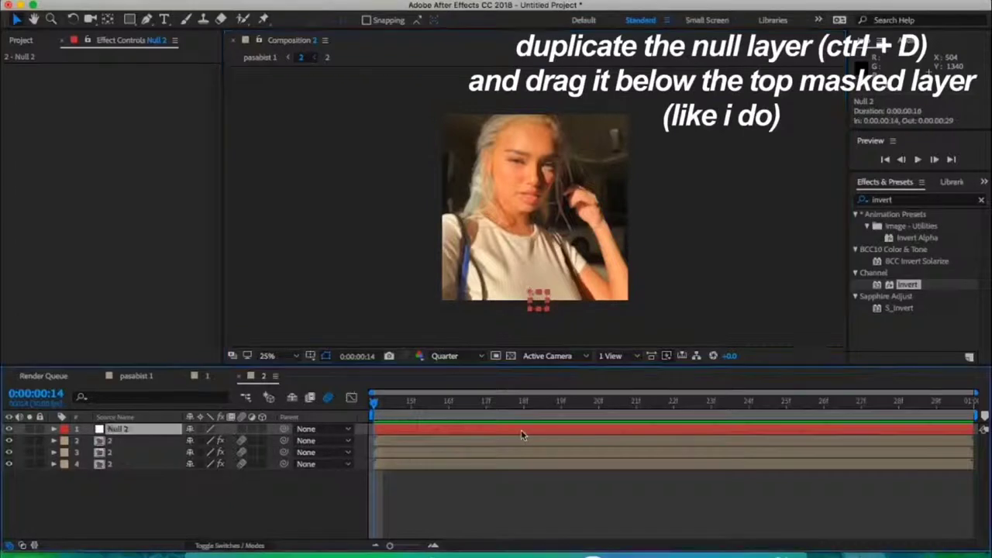
key("ctrl+d")
left_click_drag(144, 431, 211, 455)
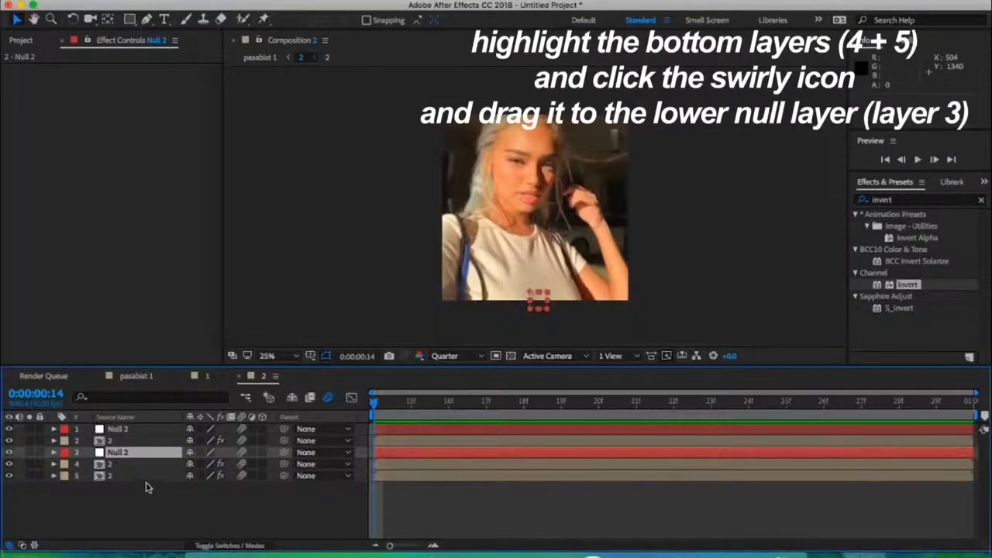
Parent the bottom two clip layers to the lower null and the upper masked layer to the top null
left_click_drag(147, 486, 144, 463)
left_click_drag(284, 463, 155, 453)
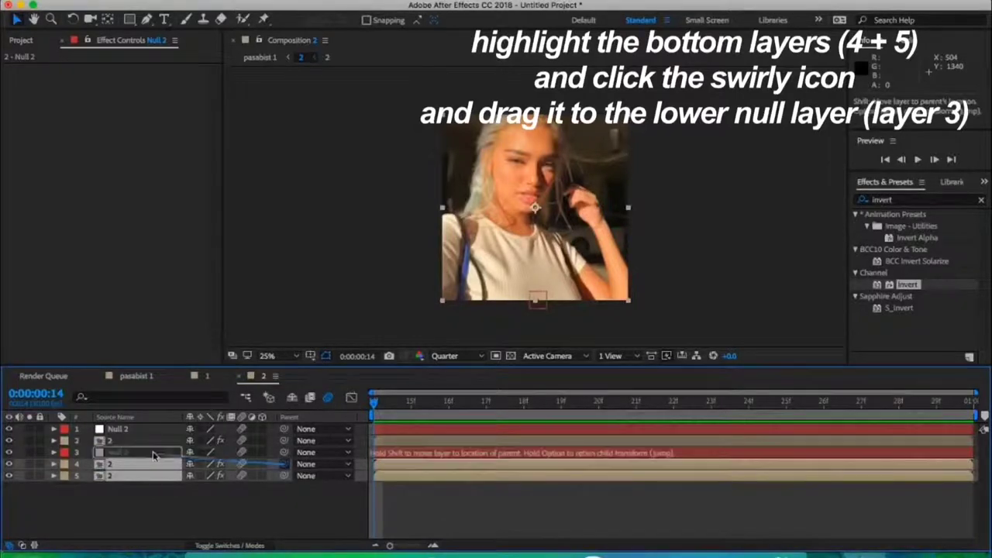
left_click(266, 440)
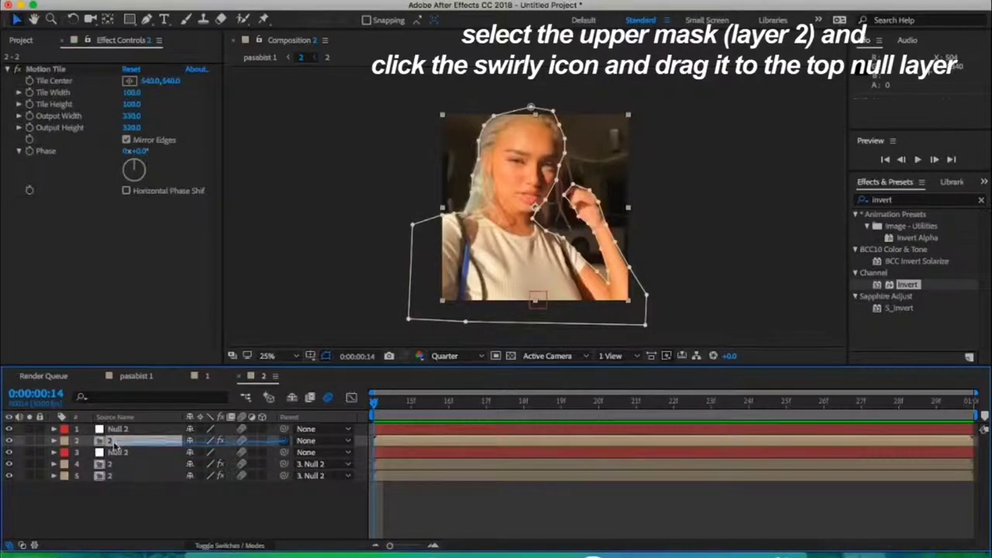
left_click_drag(284, 440, 120, 429)
left_click(124, 428)
Keyframe the top null's rotation from -90° at the clip start to 0° at its end
key("r")
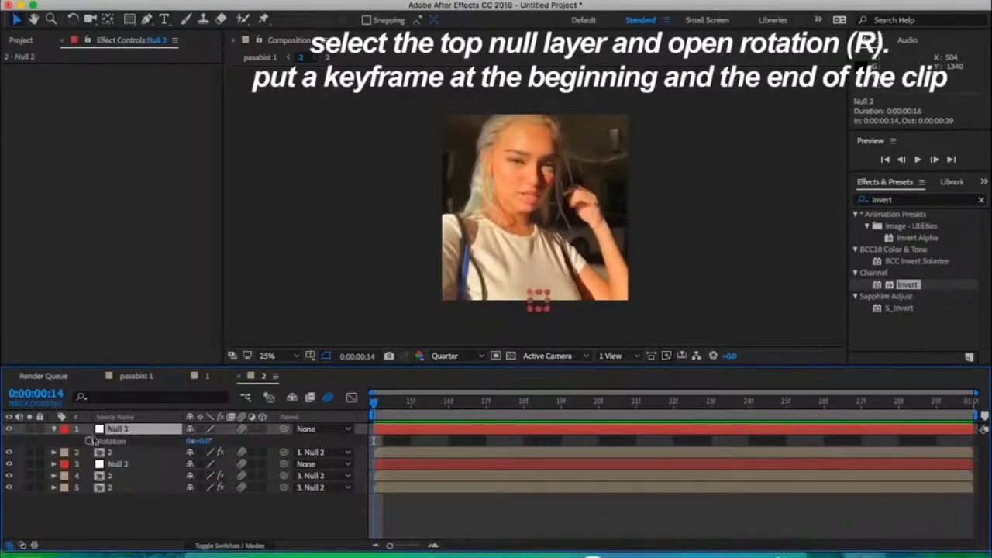
left_click(89, 440)
left_click(936, 403)
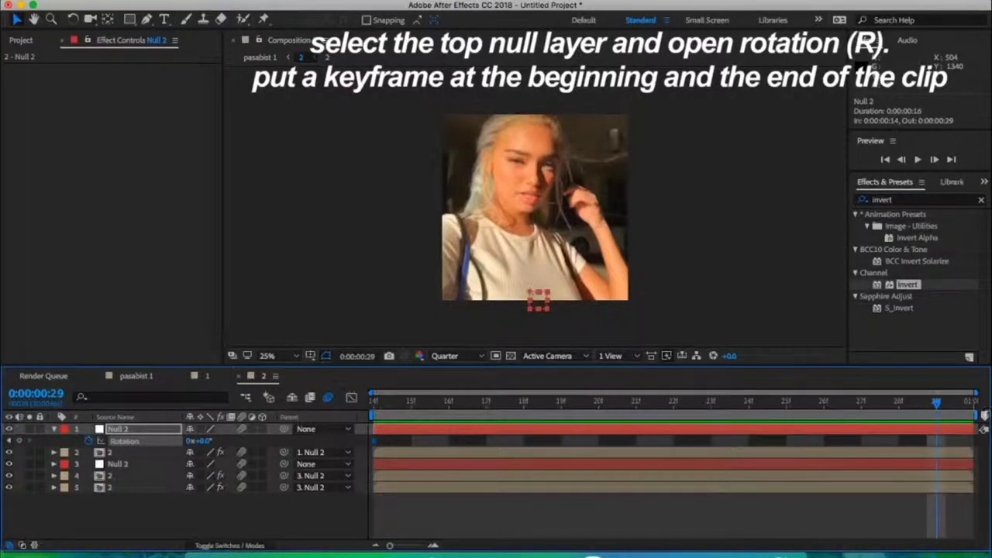
left_click(12, 441)
type("-90")
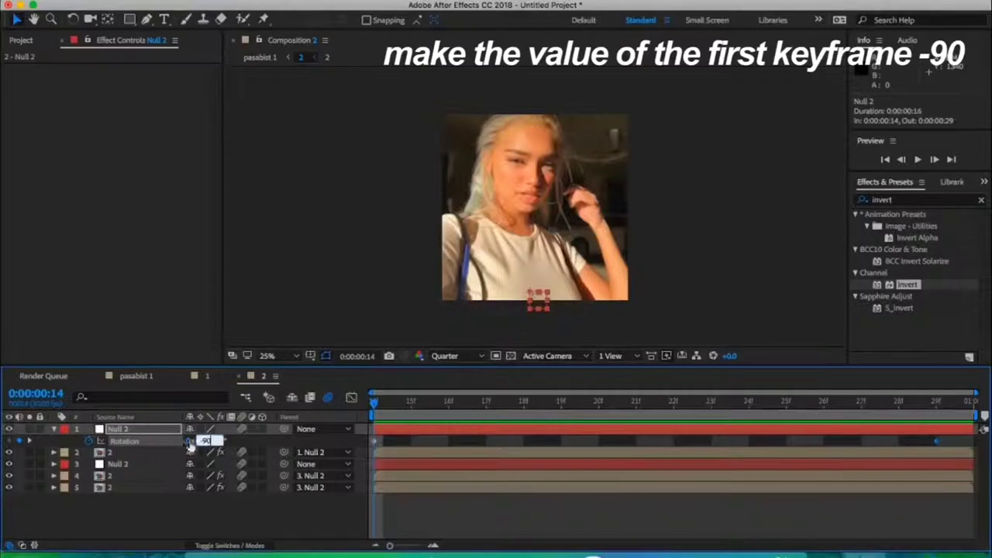
key("Return")
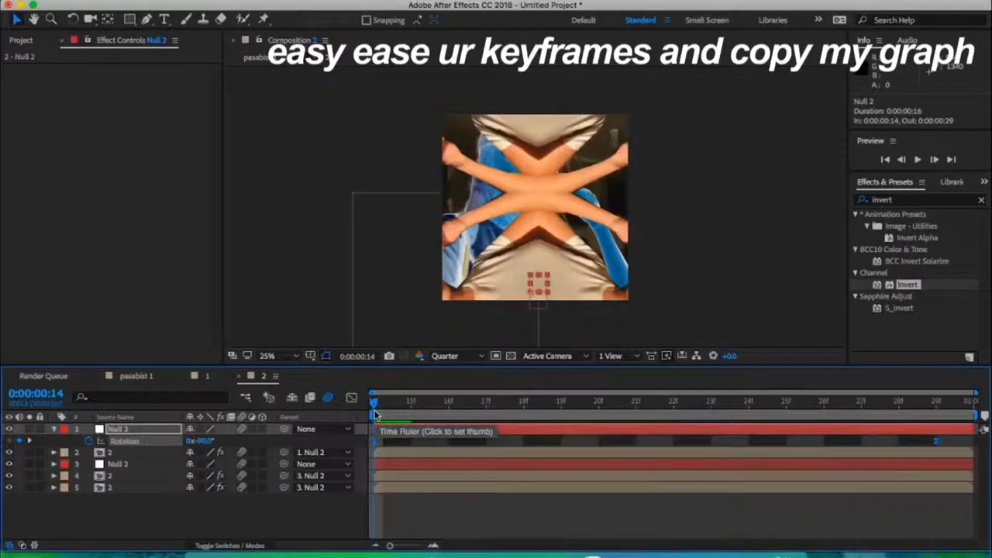
mouse_move(374, 403)
left_mouse_down()
mouse_move(625, 449)
mouse_move(372, 415)
left_mouse_up()
Reshape the rotation curve in the Graph Editor so the turn happens sharply early
left_click(351, 398)
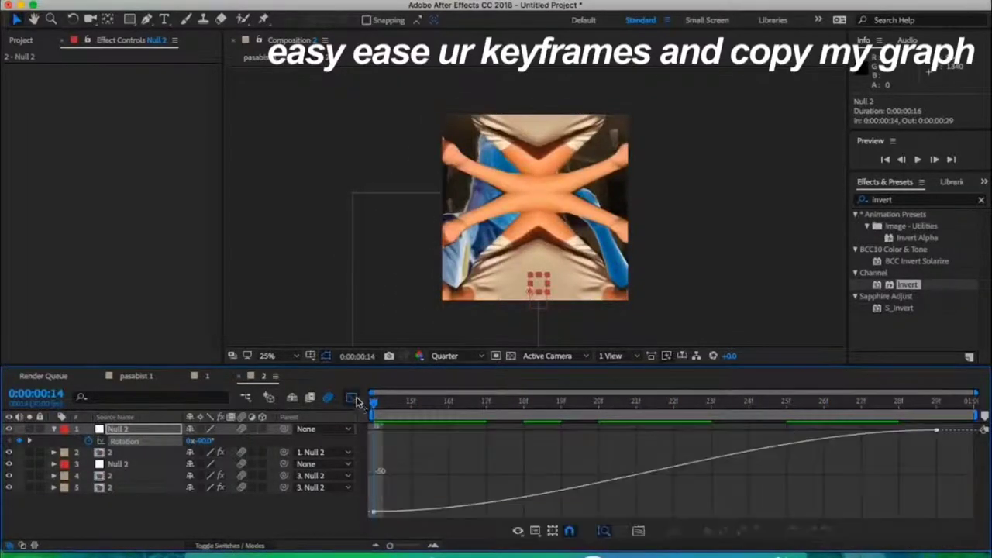
left_click(374, 512)
left_click_drag(558, 511, 366, 439)
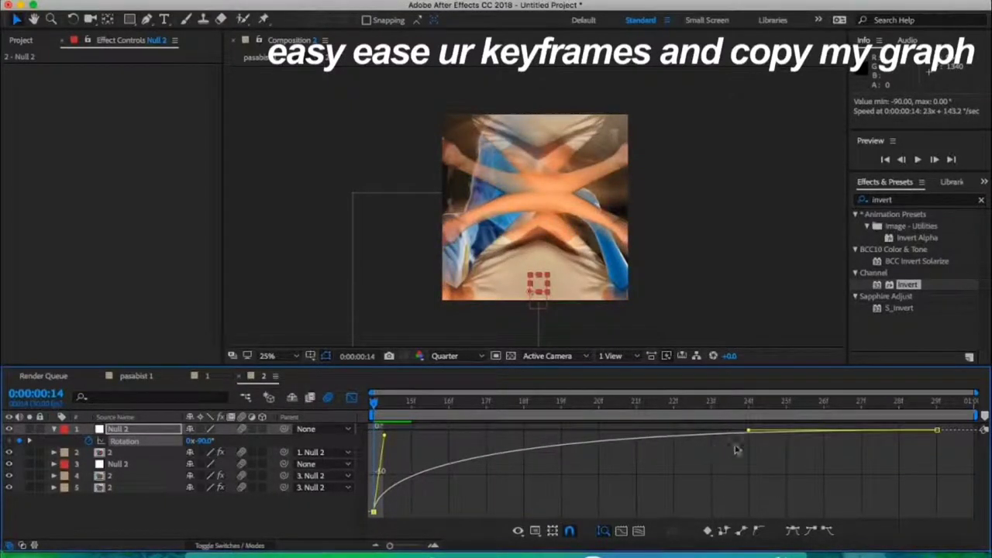
left_click_drag(749, 431, 386, 432)
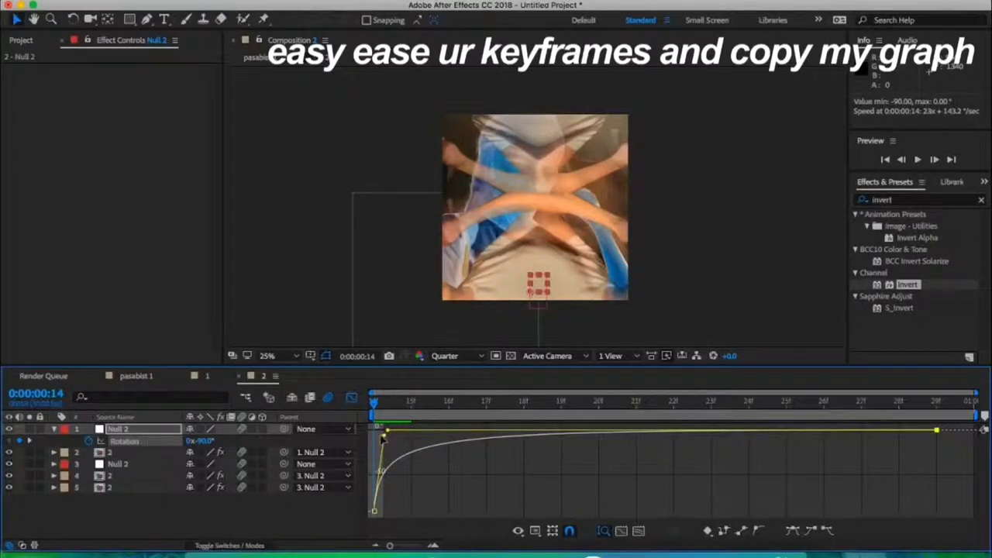
left_click_drag(383, 437, 380, 435)
left_click(349, 399)
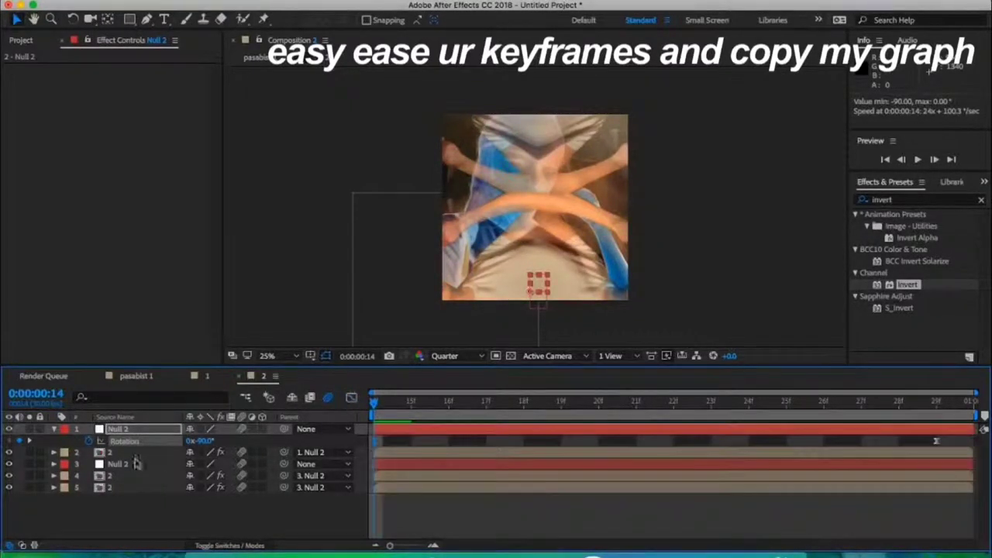
left_click(56, 429)
left_click(114, 451)
Keyframe the lower null's rotation from 90° at the clip start to 0° at its end
key("r")
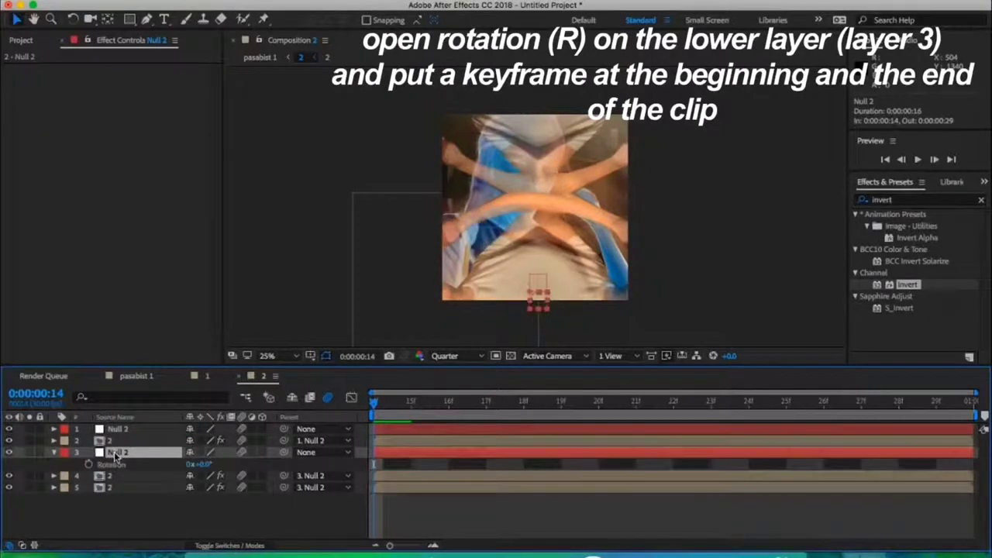
left_click(87, 464)
key("End")
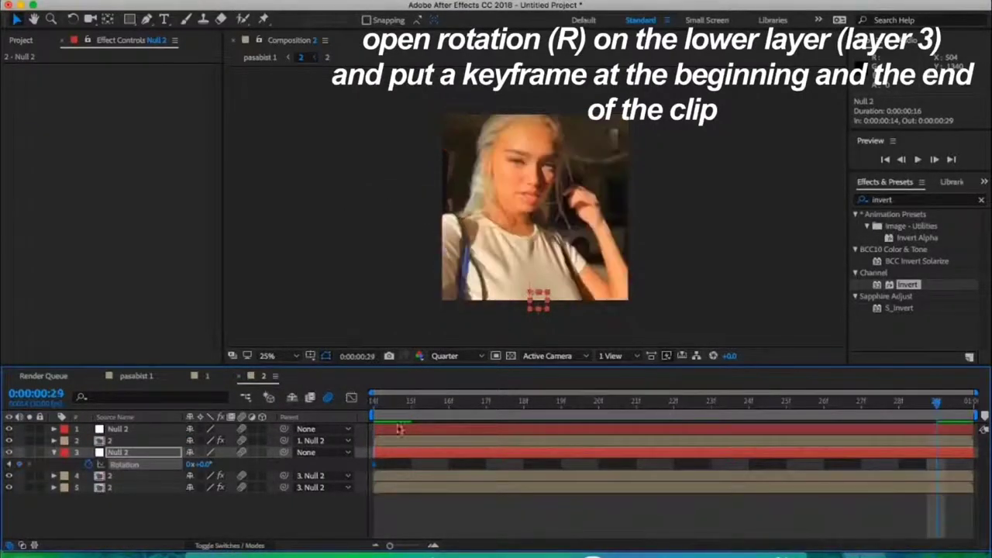
left_click(9, 464)
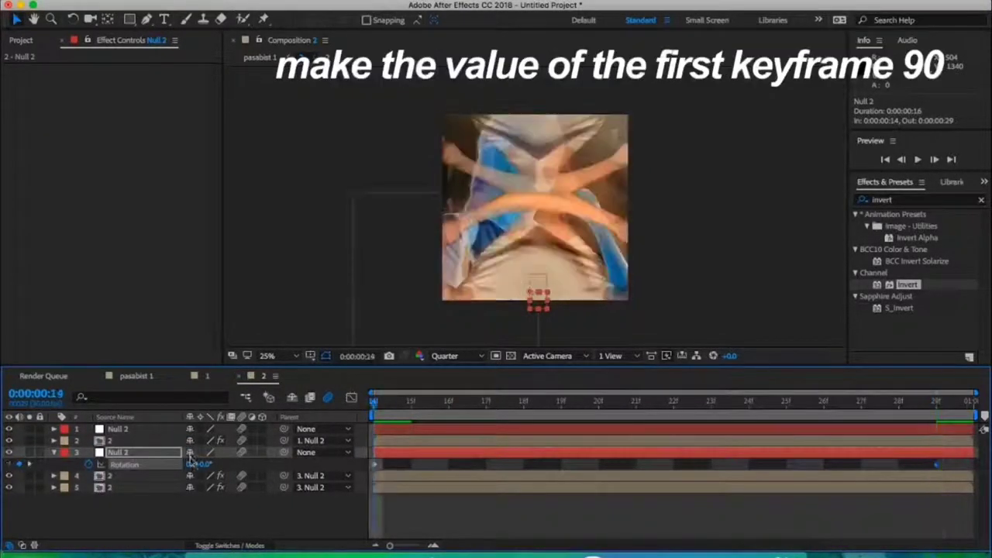
left_click(204, 463)
type("90")
key("Return")
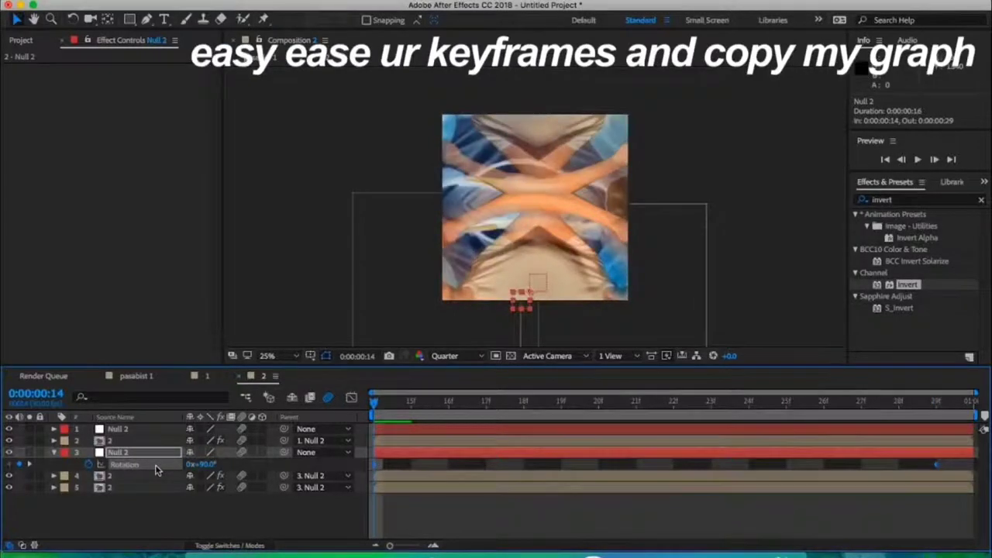
Pull the Graph Editor handles so the lower null's rotation drops steeply near the start
left_click(352, 398)
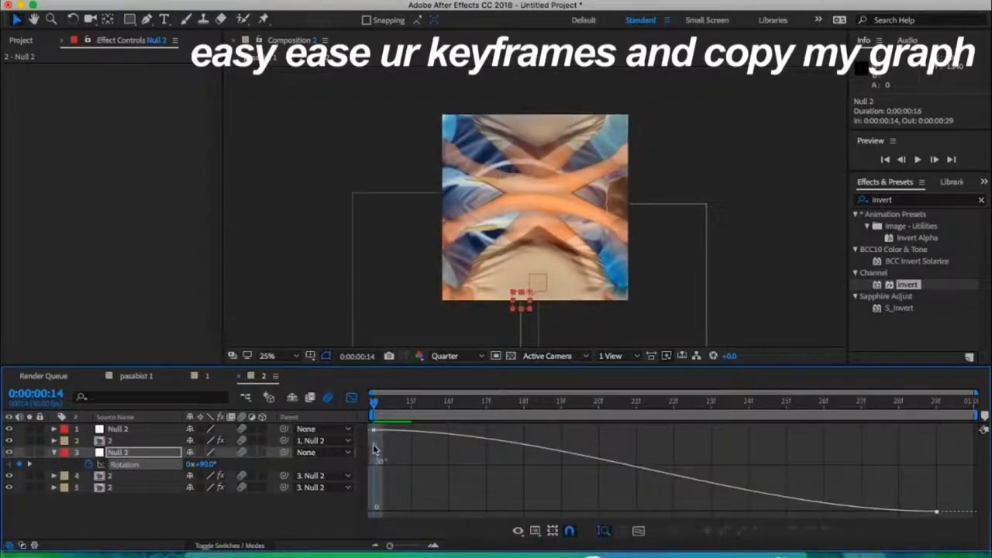
left_click_drag(558, 430, 384, 506)
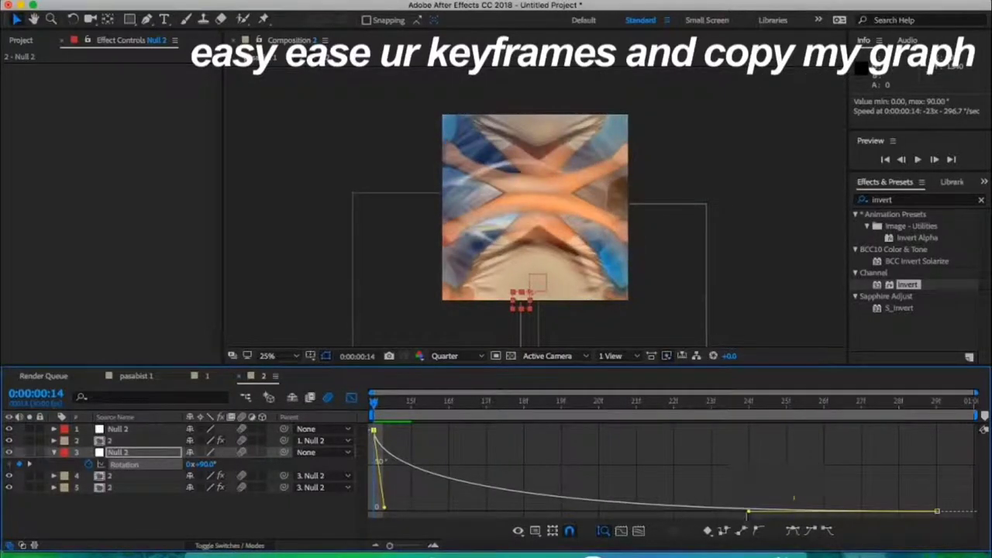
left_click_drag(749, 513, 388, 513)
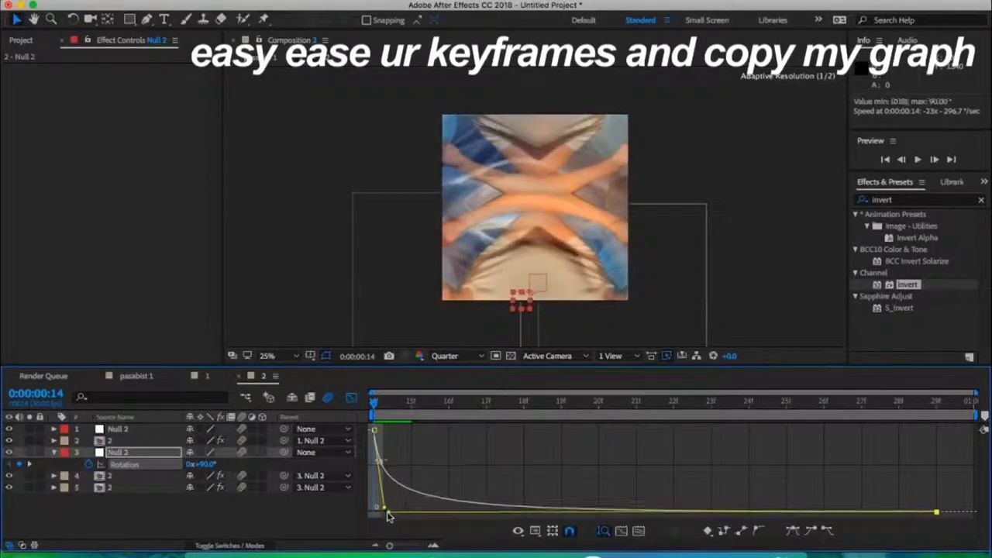
left_click(352, 397)
left_click(54, 452)
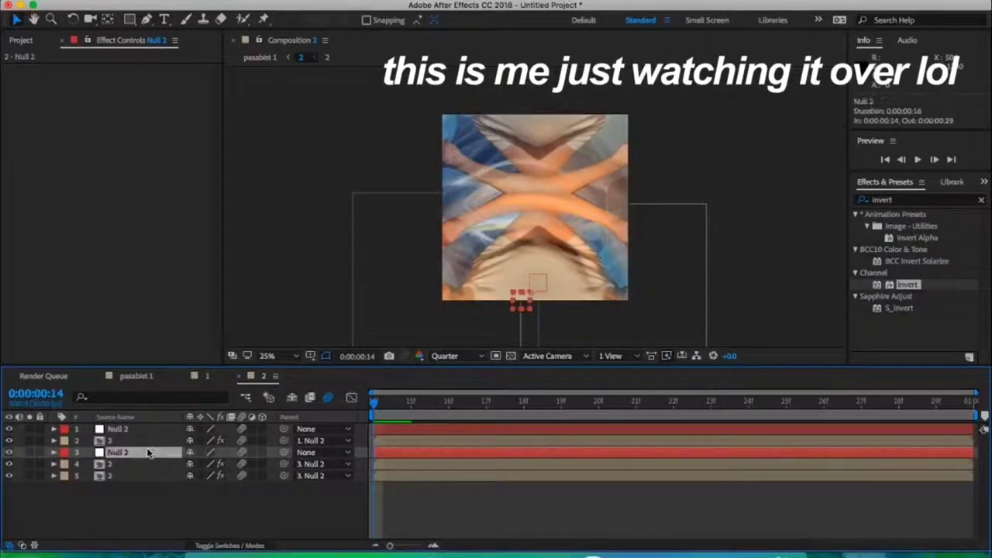
Preview the flip transition, then play back the joined clips in the pasabist 1 composition
key("space")
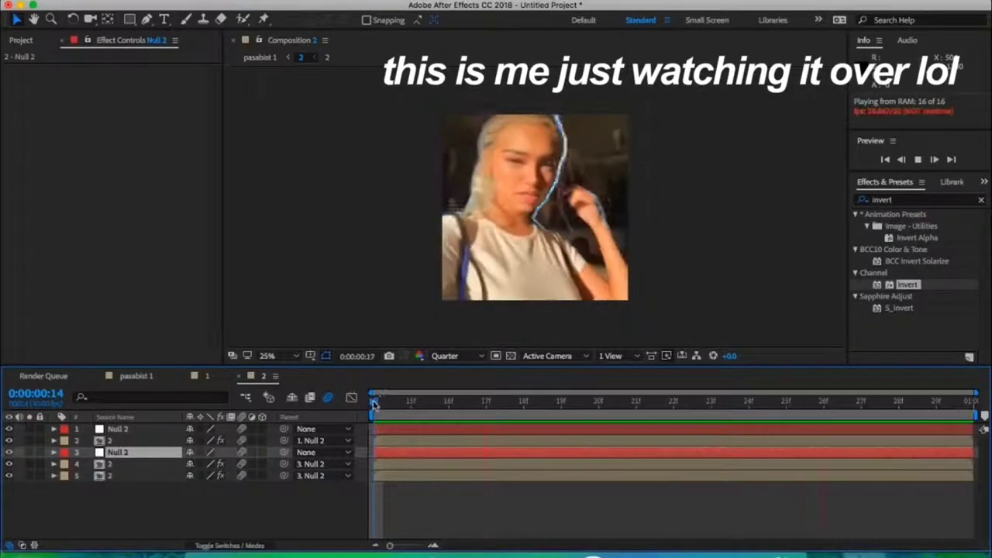
key("space")
left_click(140, 377)
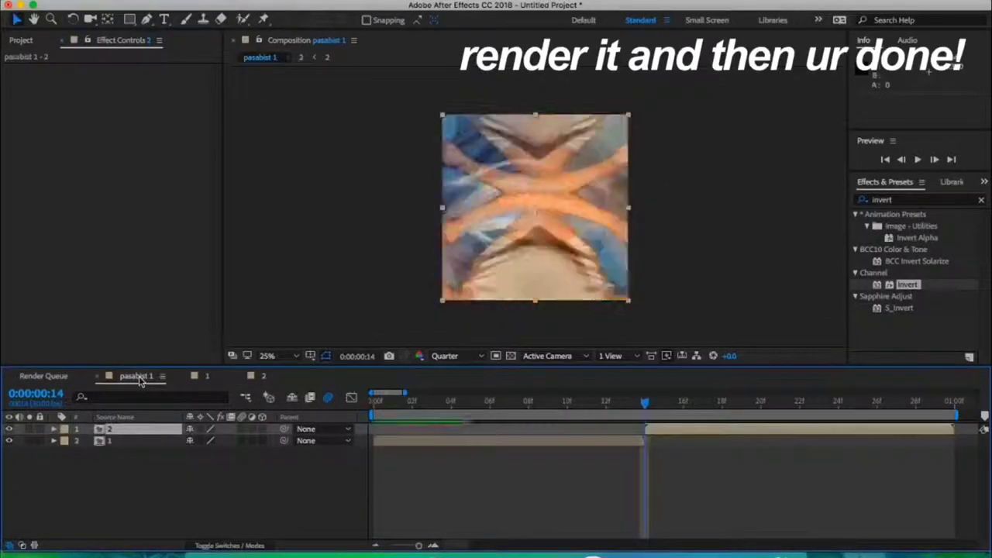
key("space")
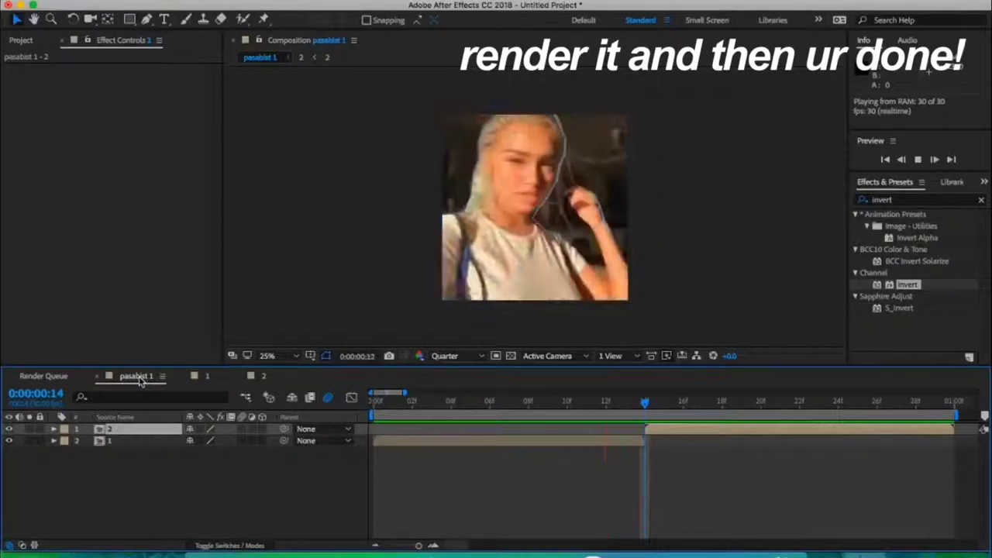
left_click(377, 413)
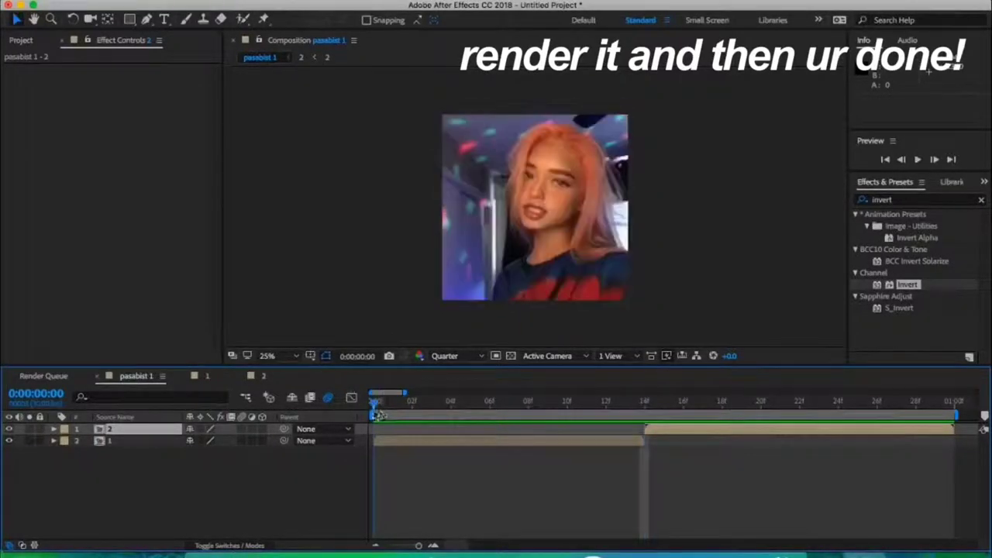